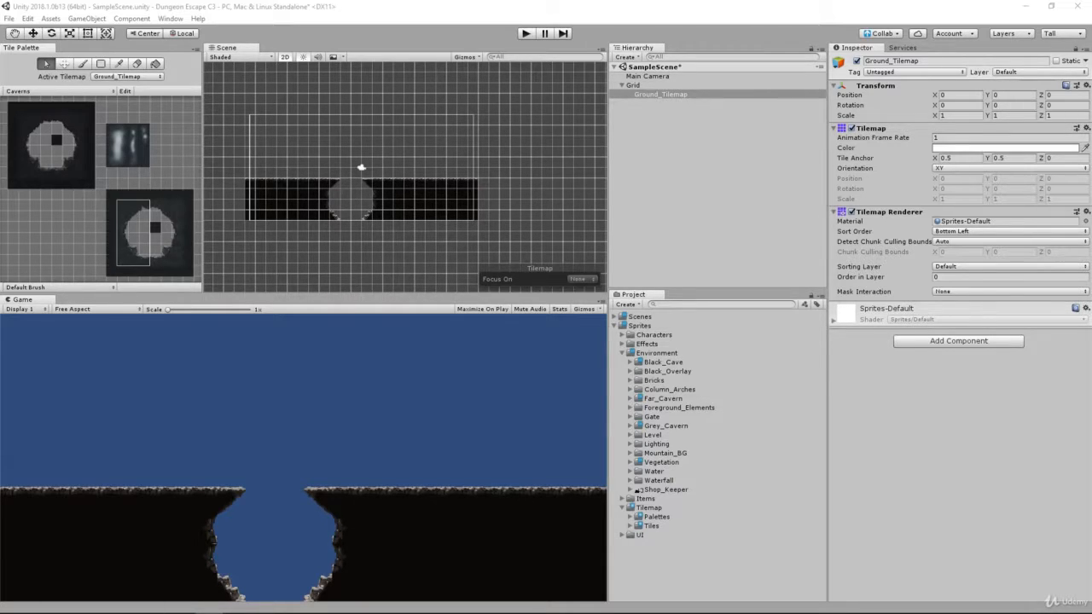
Add a new 2D Tilemap as a child of the Grid object
{"action": "left_click", "coordinate": [123, 140]}
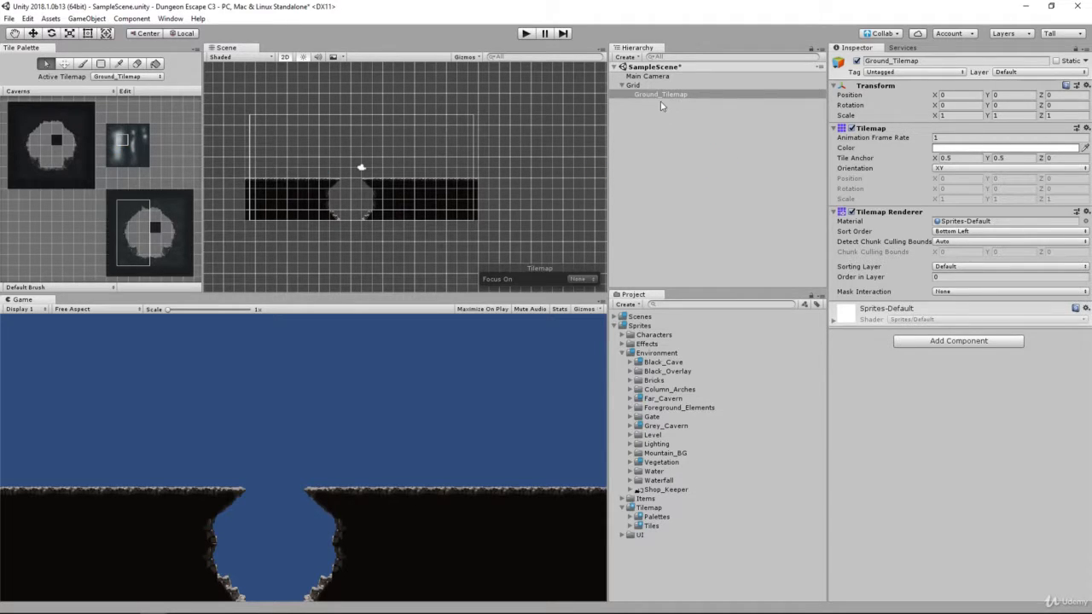
{"action": "left_click", "coordinate": [637, 78]}
{"action": "left_click", "coordinate": [638, 85]}
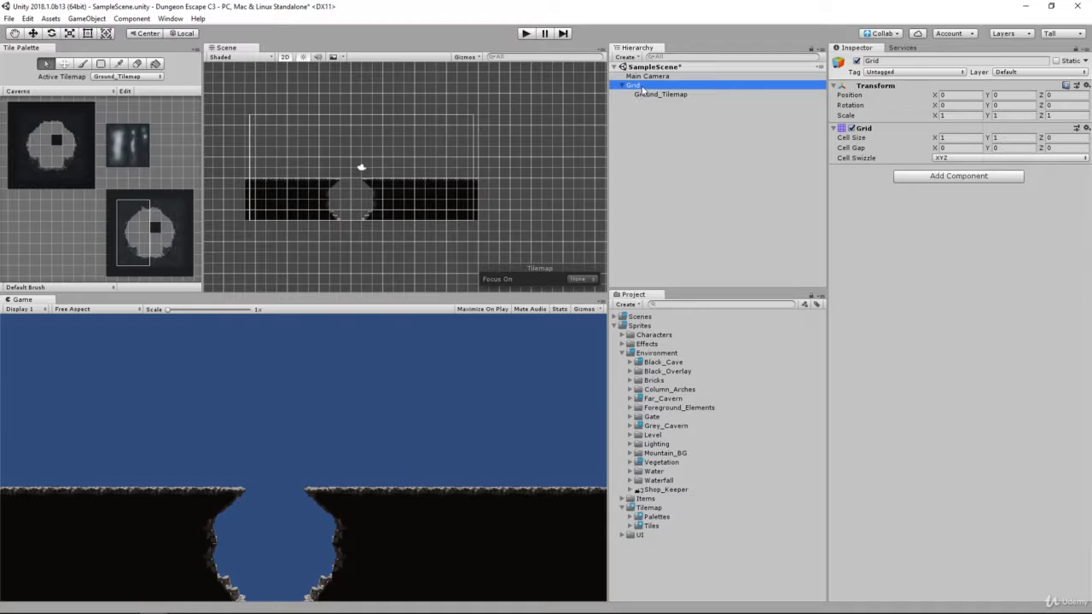
{"action": "right_click", "coordinate": [642, 88]}
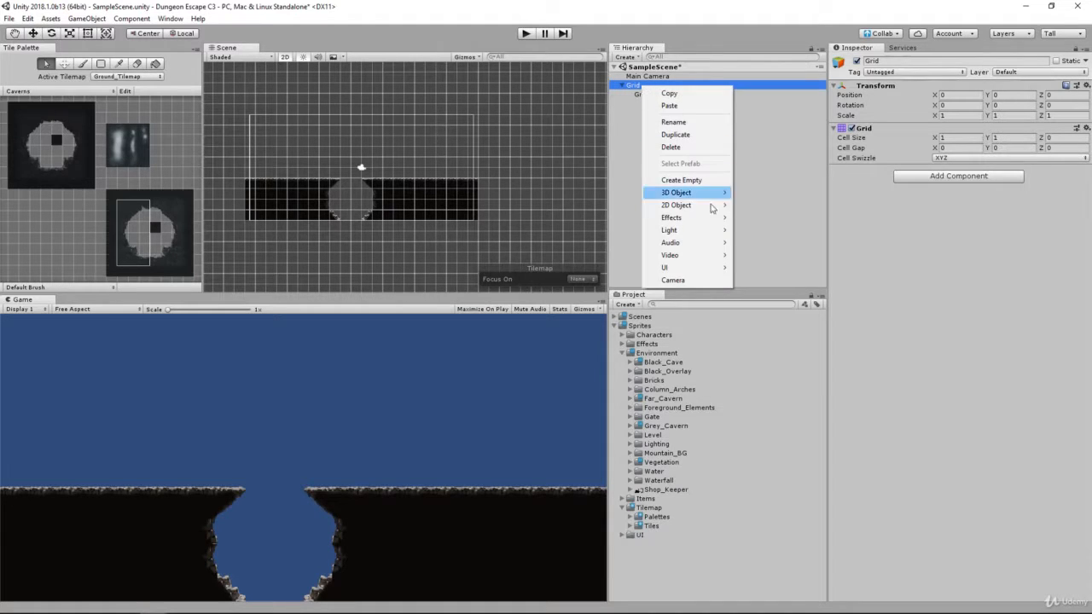
{"action": "mouse_move", "coordinate": [717, 211]}
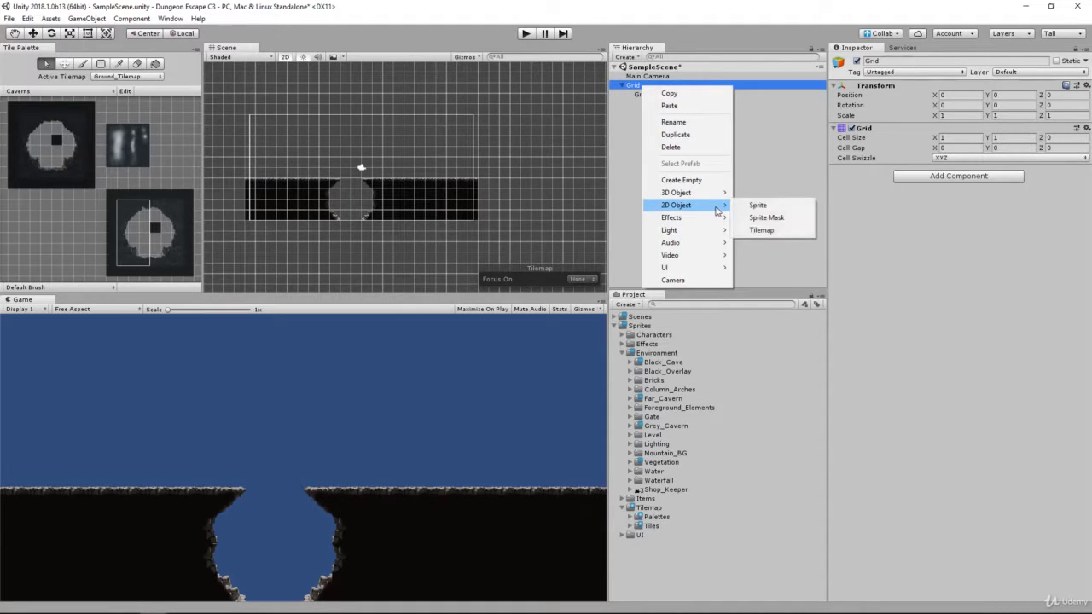
{"action": "left_click", "coordinate": [761, 230]}
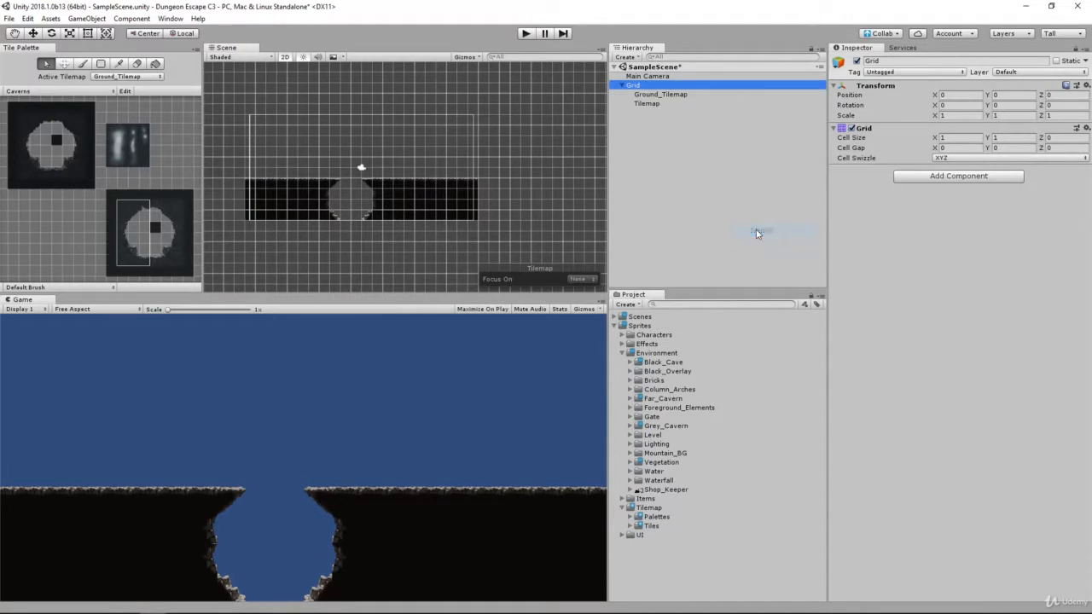
Rename the new tilemap as Midground_Tilemap and select it in the hierarchy
{"action": "left_click", "coordinate": [662, 103]}
{"action": "left_click", "coordinate": [916, 61]}
{"action": "type", "text": "M"}
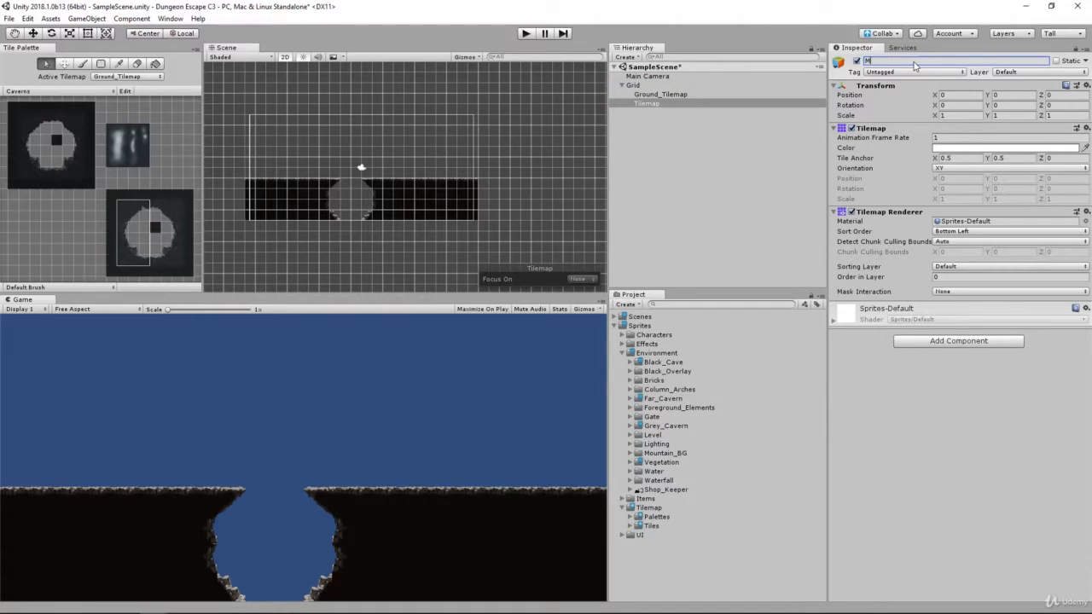
{"action": "type", "text": "idground_Tilemap"}
{"action": "key", "text": "Return"}
{"action": "left_click", "coordinate": [671, 104]}
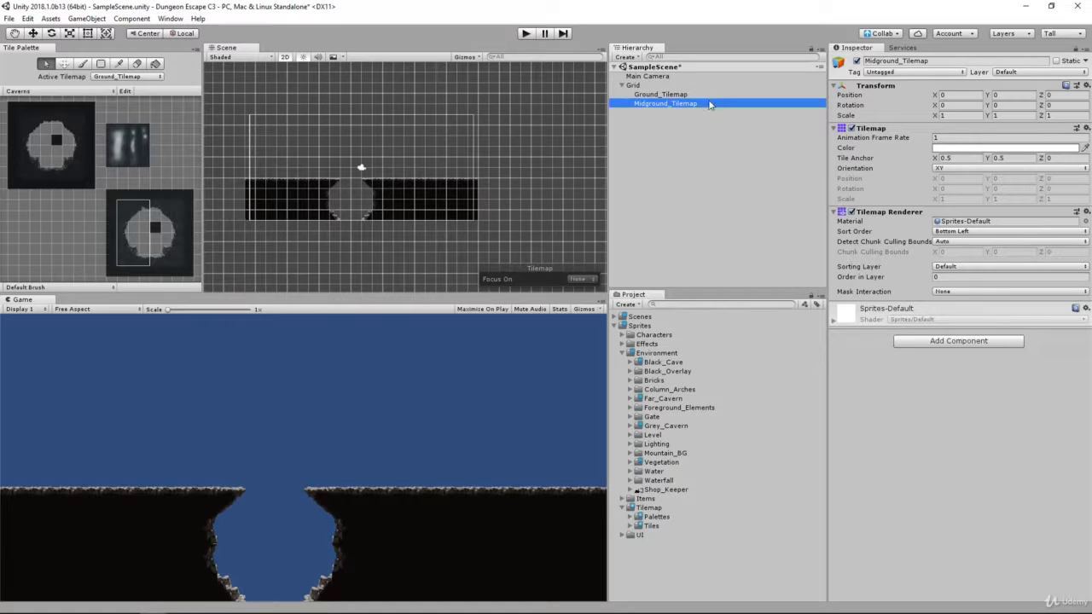
{"action": "left_click", "coordinate": [72, 91]}
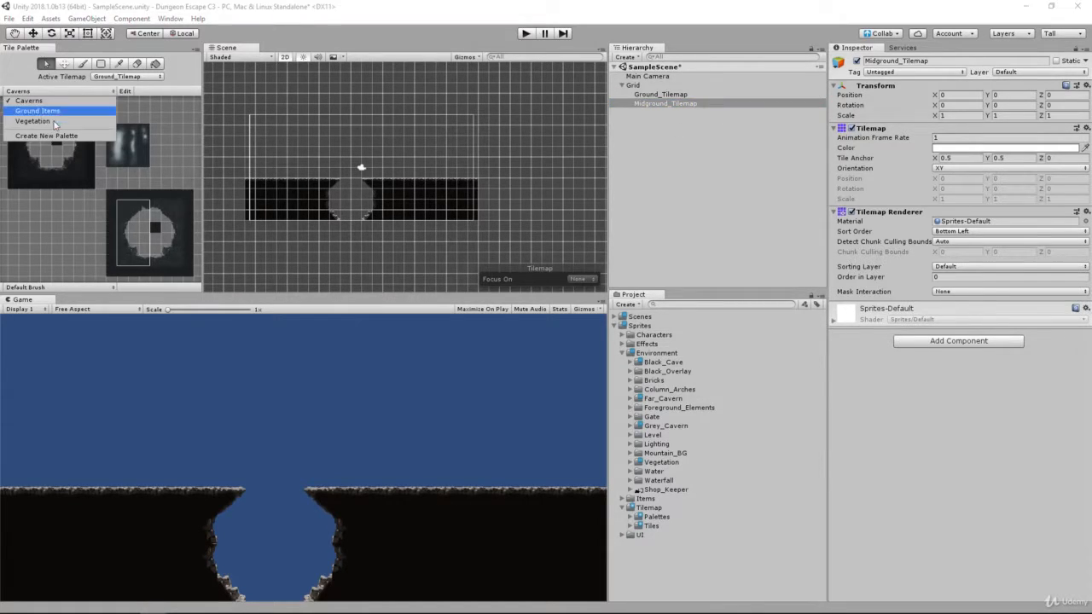
{"action": "left_click", "coordinate": [39, 110]}
{"action": "left_click", "coordinate": [47, 92]}
{"action": "left_click", "coordinate": [34, 121]}
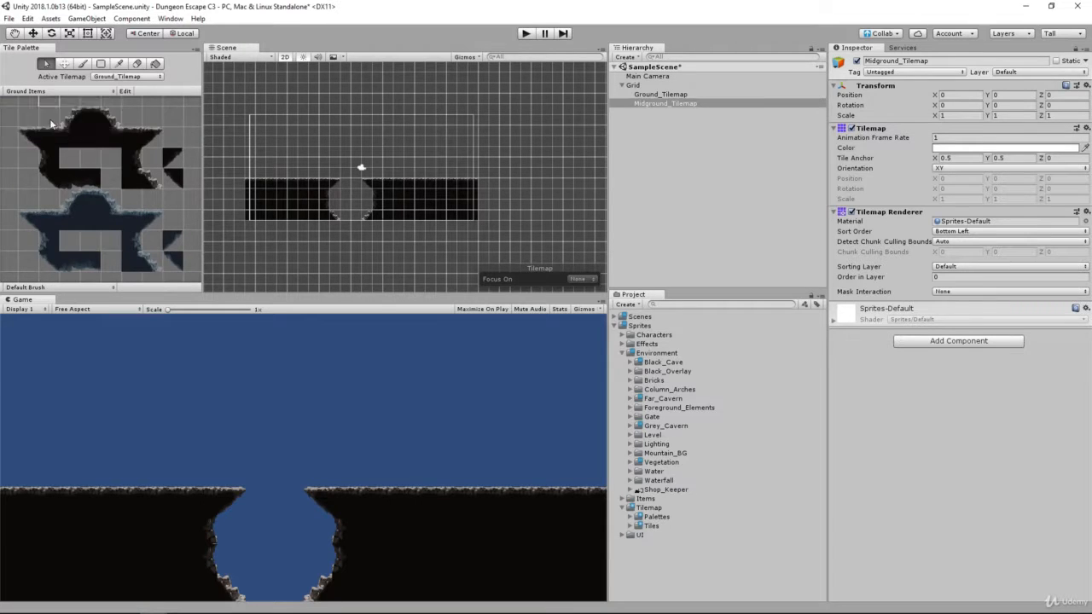
{"action": "left_click", "coordinate": [56, 92]}
{"action": "left_click", "coordinate": [51, 101]}
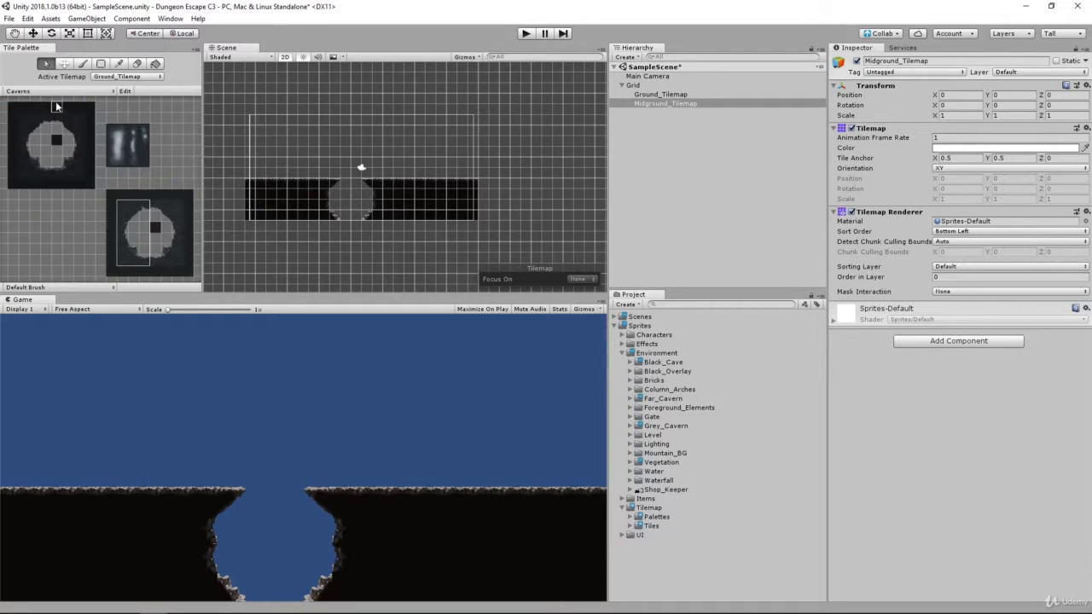
Try painting a strip of the plain tile from the grey cavern's corner across the scene with Ground_Tilemap active
{"action": "left_click", "coordinate": [83, 64]}
{"action": "left_click", "coordinate": [126, 203]}
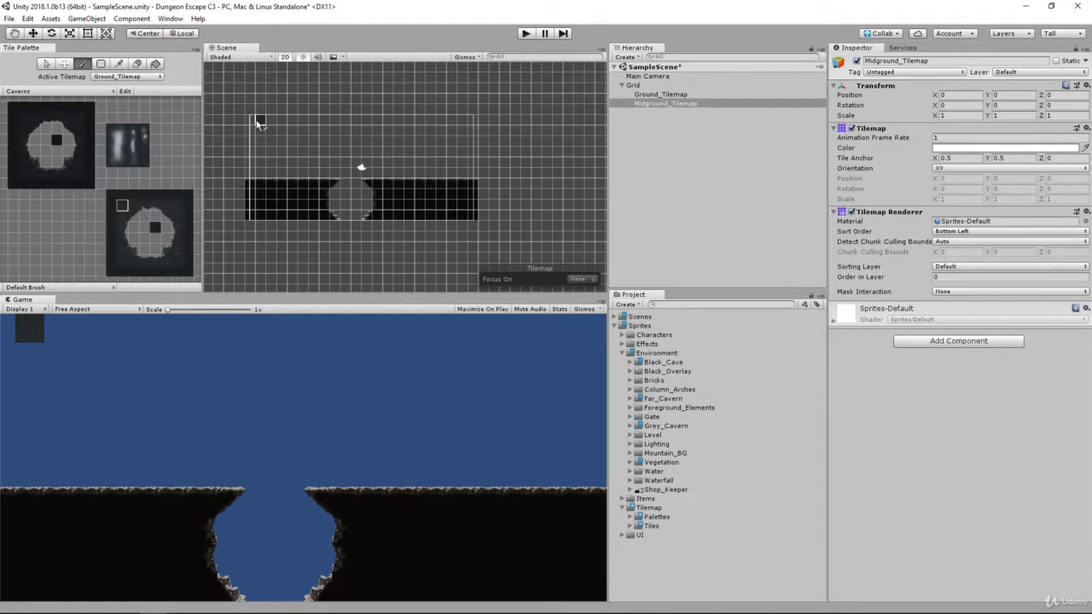
{"action": "mouse_move", "coordinate": [259, 123]}
{"action": "left_mouse_down"}
{"action": "mouse_move", "coordinate": [394, 127]}
{"action": "mouse_move", "coordinate": [407, 197]}
{"action": "left_mouse_up"}
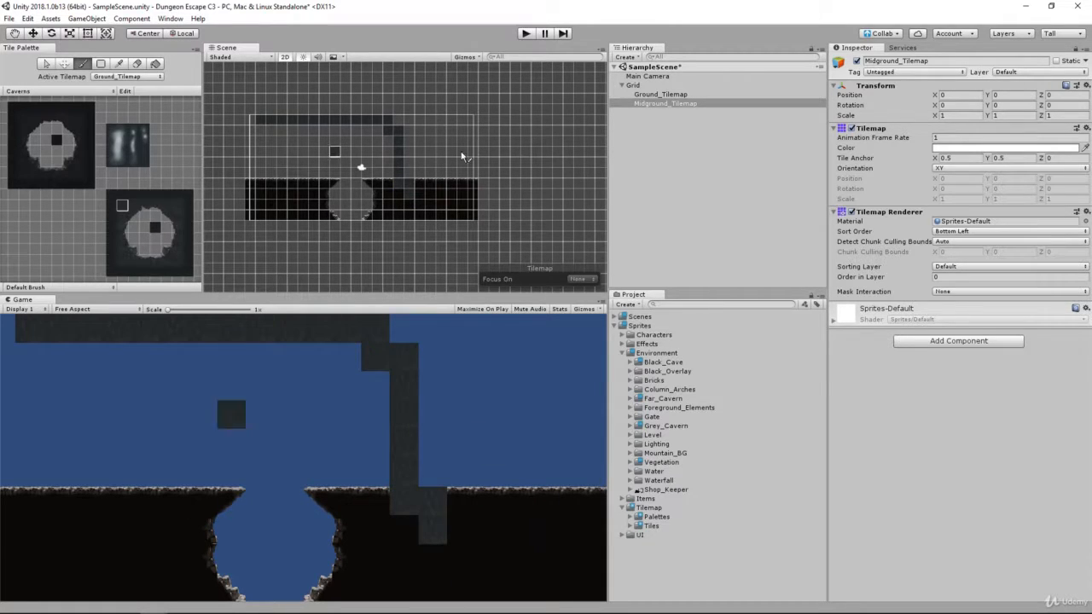
Make Midground_Tilemap the active tilemap for painting
{"action": "left_click", "coordinate": [122, 76]}
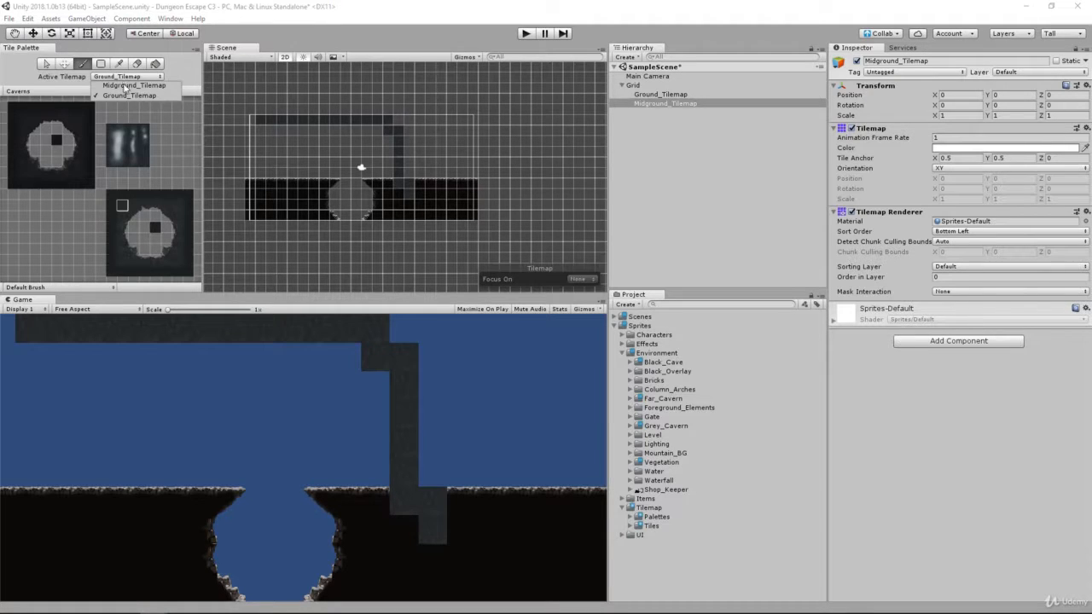
{"action": "left_click", "coordinate": [128, 86]}
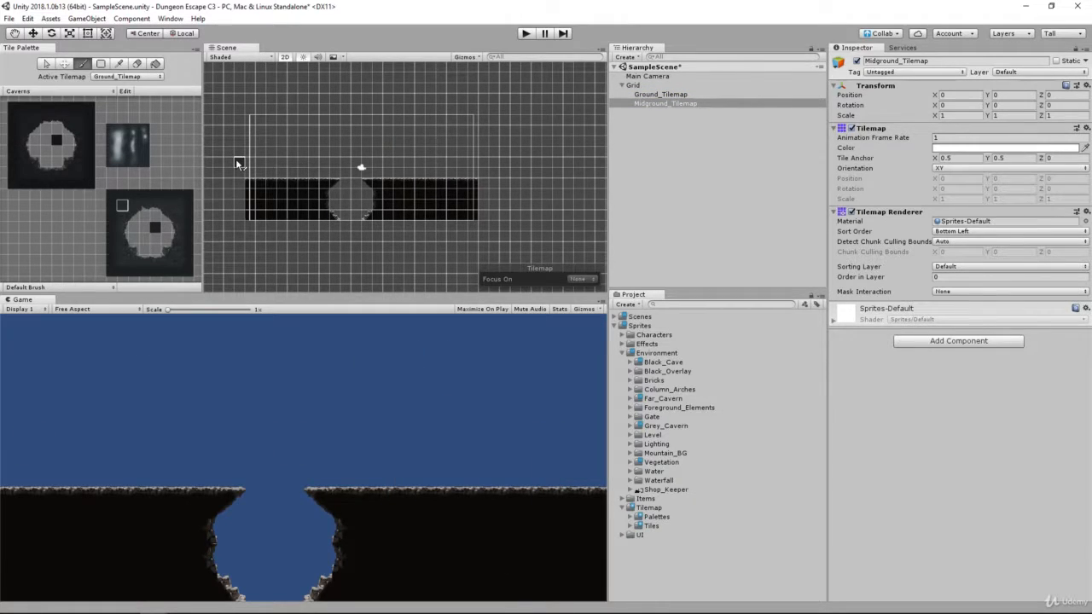
{"action": "left_click", "coordinate": [109, 77]}
{"action": "left_click", "coordinate": [109, 77]}
{"action": "left_click", "coordinate": [109, 77]}
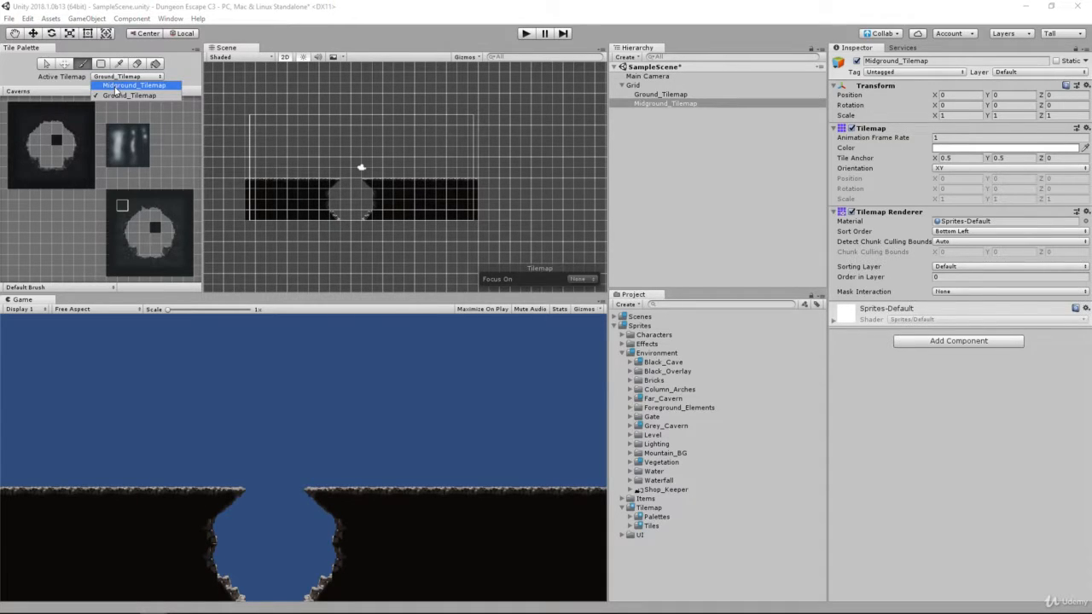
{"action": "left_click", "coordinate": [116, 85]}
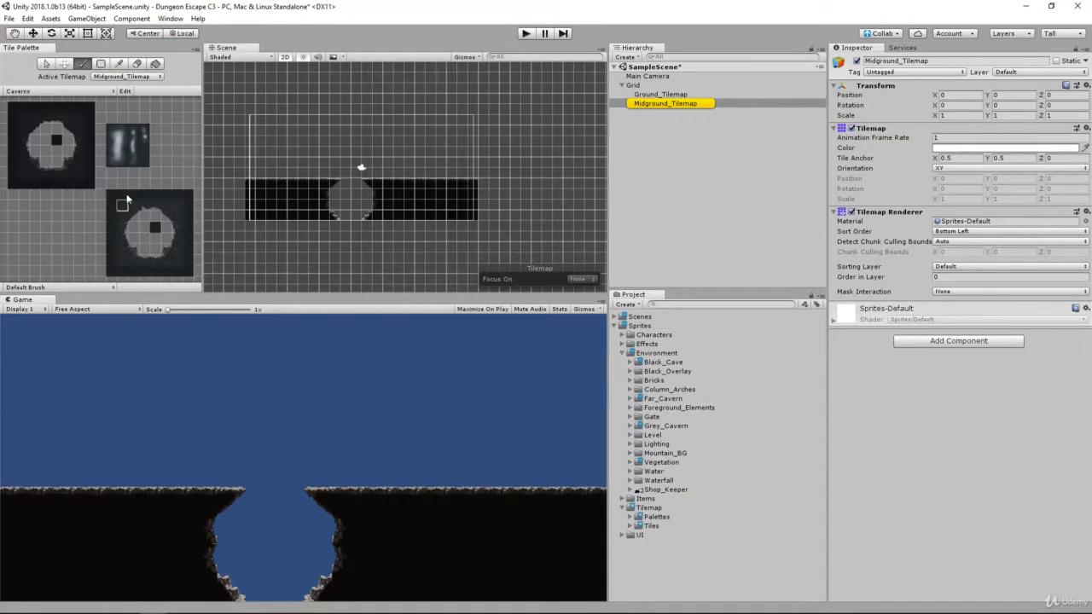
Paint the plain grey cavern tile behind and above the ground on Midground_Tilemap, with the scene focus set to Tilemap
{"action": "mouse_move", "coordinate": [258, 117]}
{"action": "left_mouse_down"}
{"action": "mouse_move", "coordinate": [253, 175]}
{"action": "mouse_move", "coordinate": [394, 177]}
{"action": "mouse_move", "coordinate": [410, 195]}
{"action": "left_mouse_up"}
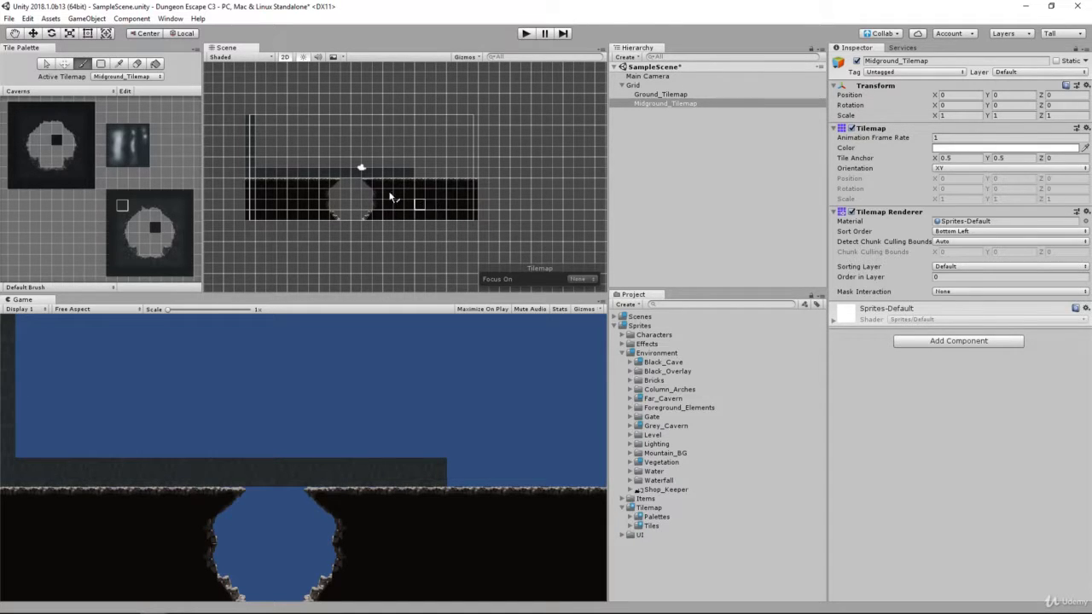
{"action": "left_click", "coordinate": [581, 280]}
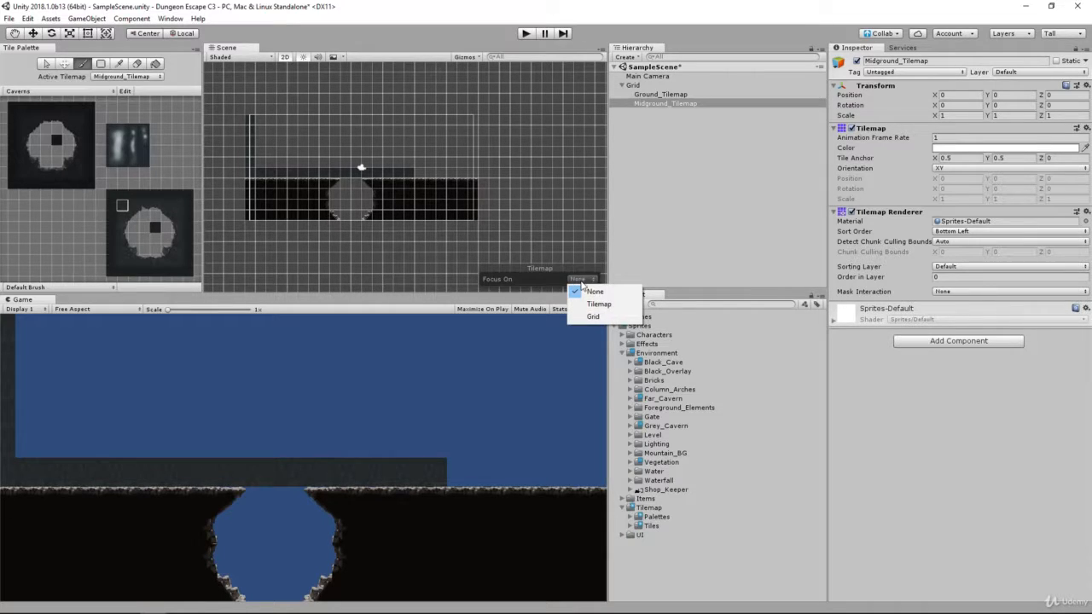
{"action": "left_click", "coordinate": [598, 303]}
{"action": "left_click", "coordinate": [334, 196]}
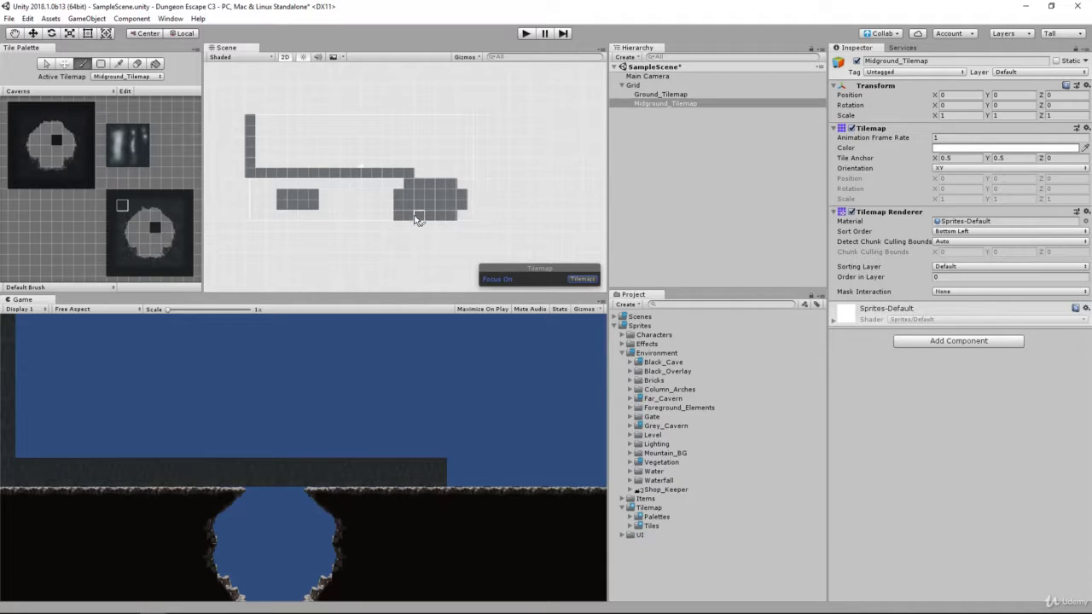
{"action": "mouse_move", "coordinate": [415, 219]}
{"action": "left_mouse_down"}
{"action": "mouse_move", "coordinate": [262, 218]}
{"action": "mouse_move", "coordinate": [257, 195]}
{"action": "mouse_move", "coordinate": [354, 219]}
{"action": "mouse_move", "coordinate": [466, 216]}
{"action": "left_mouse_up"}
{"action": "mouse_move", "coordinate": [313, 221]}
{"action": "left_mouse_down"}
{"action": "mouse_move", "coordinate": [333, 212]}
{"action": "mouse_move", "coordinate": [270, 189]}
{"action": "mouse_move", "coordinate": [394, 189]}
{"action": "left_mouse_up"}
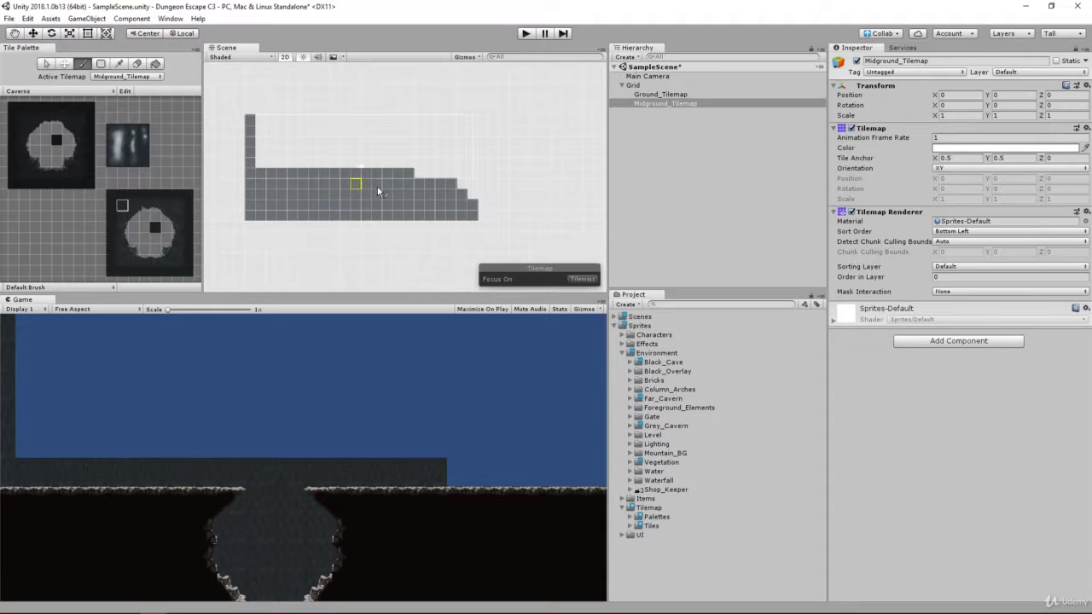
{"action": "mouse_move", "coordinate": [466, 198]}
{"action": "left_mouse_down"}
{"action": "mouse_move", "coordinate": [466, 141]}
{"action": "mouse_move", "coordinate": [468, 193]}
{"action": "mouse_move", "coordinate": [439, 115]}
{"action": "mouse_move", "coordinate": [256, 139]}
{"action": "mouse_move", "coordinate": [373, 179]}
{"action": "left_mouse_up"}
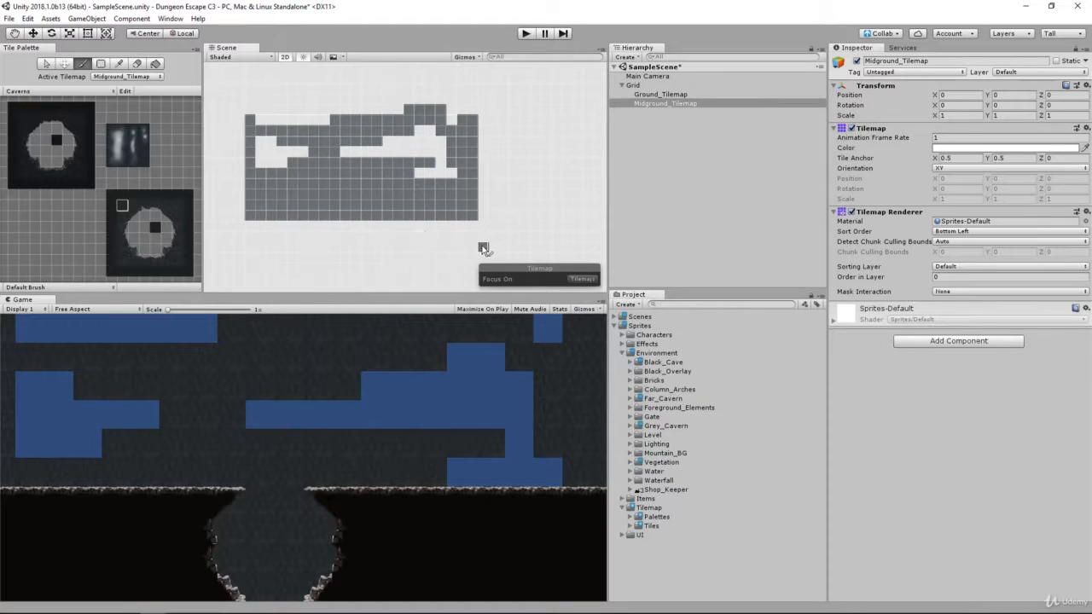
Set the scene focus back to None and erase all painted midground tiles using a multi-cell eraser
{"action": "left_click", "coordinate": [582, 279]}
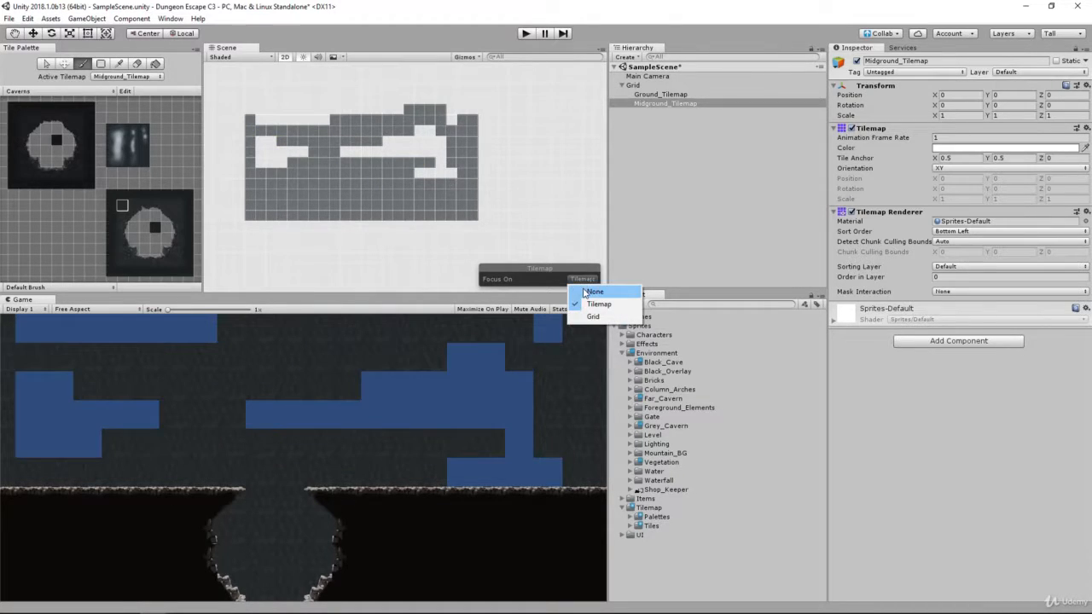
{"action": "left_click", "coordinate": [594, 292]}
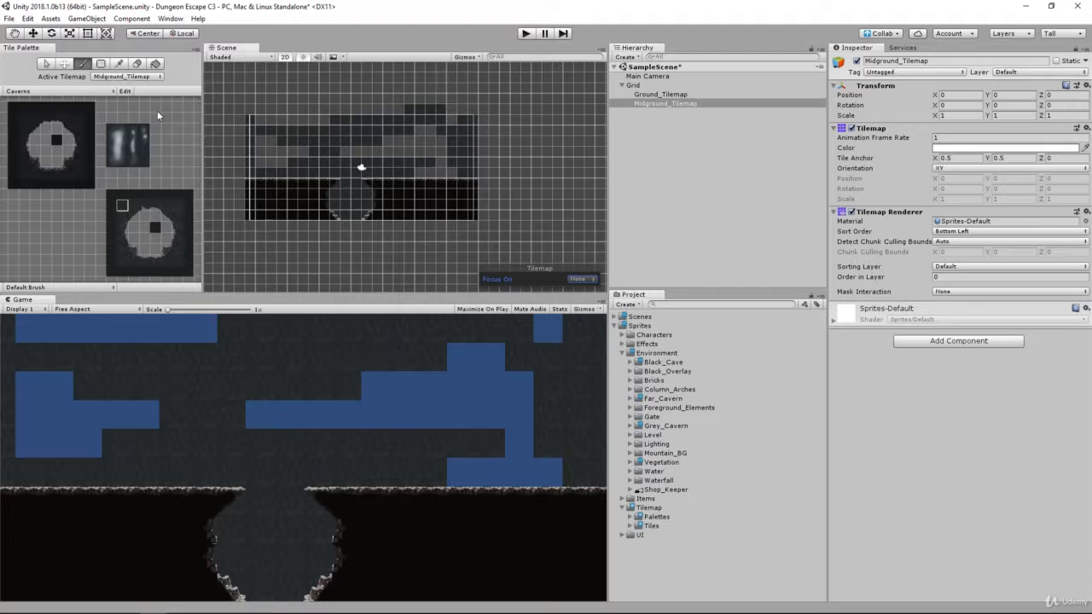
{"action": "left_click", "coordinate": [136, 64]}
{"action": "key", "text": "i"}
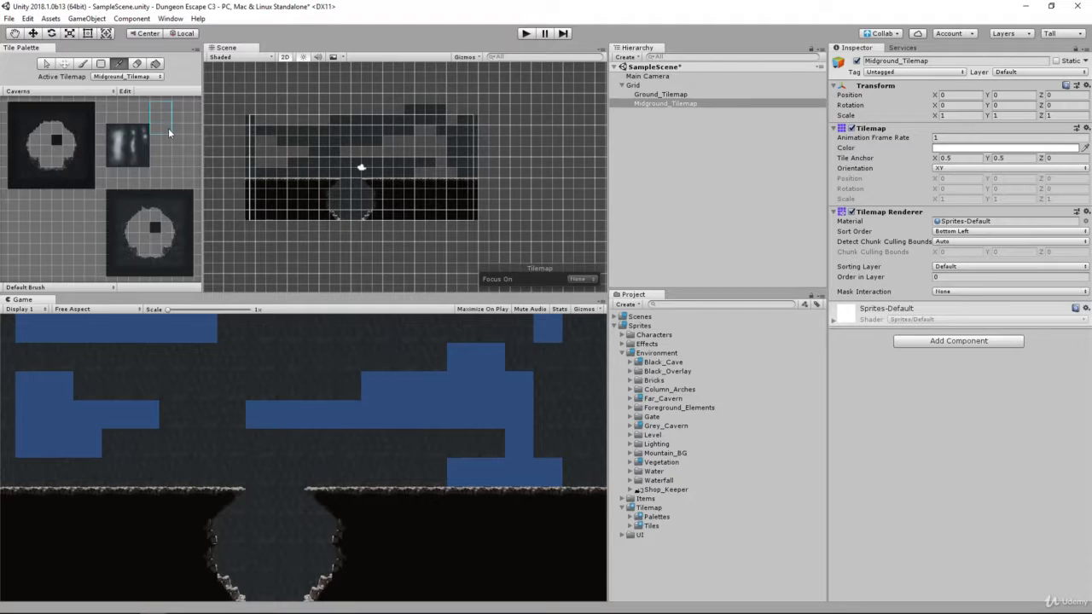
{"action": "key", "text": "d"}
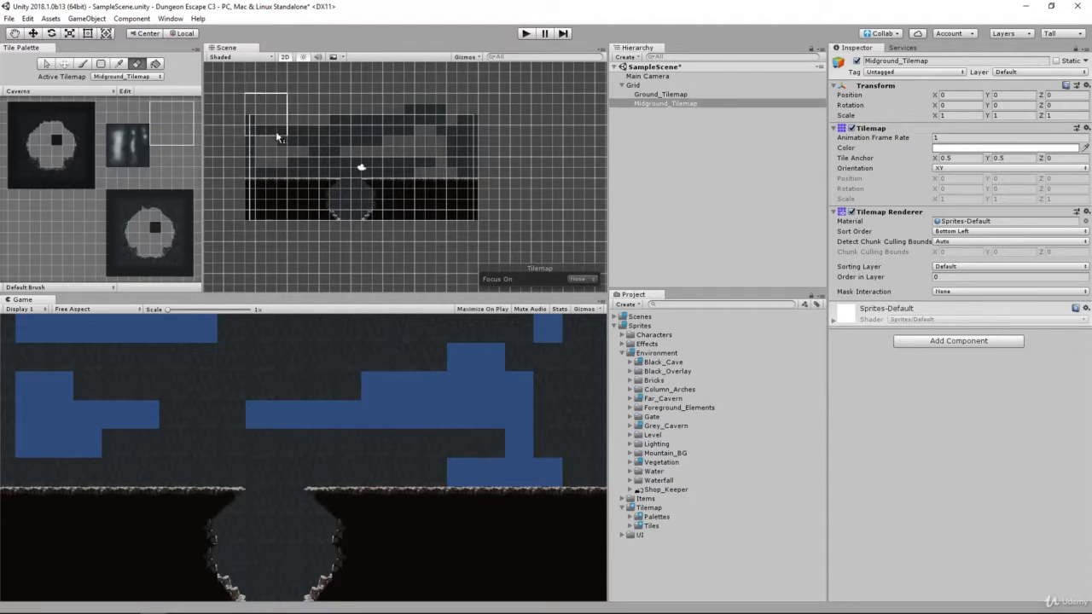
{"action": "mouse_move", "coordinate": [271, 124]}
{"action": "left_mouse_down"}
{"action": "mouse_move", "coordinate": [261, 122]}
{"action": "mouse_move", "coordinate": [357, 130]}
{"action": "mouse_move", "coordinate": [326, 158]}
{"action": "mouse_move", "coordinate": [456, 160]}
{"action": "mouse_move", "coordinate": [358, 192]}
{"action": "mouse_move", "coordinate": [354, 209]}
{"action": "mouse_move", "coordinate": [376, 224]}
{"action": "left_mouse_up"}
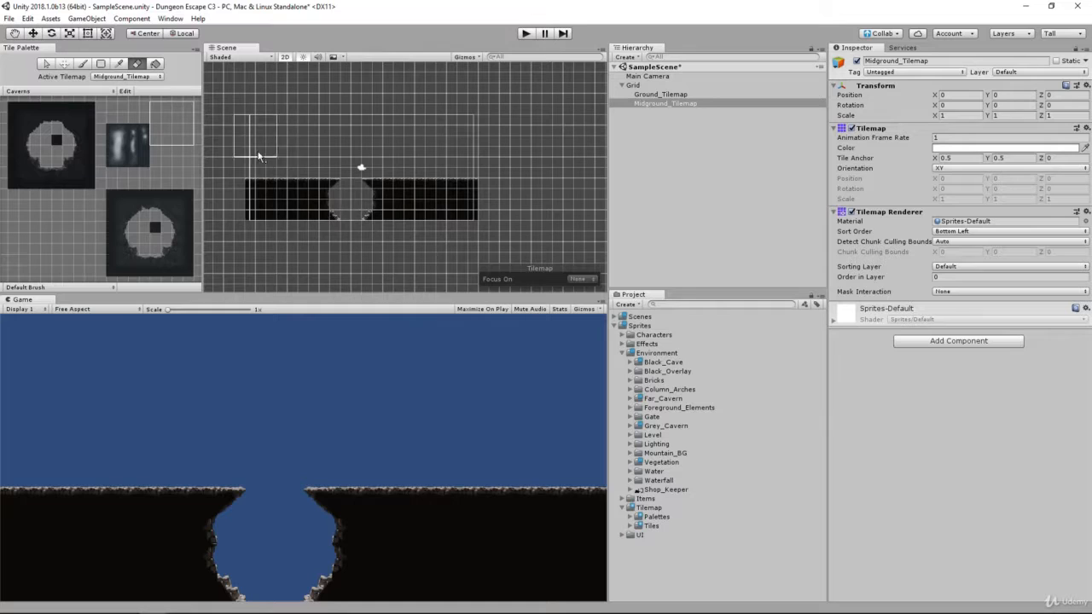
Pick the left part of the grey cavern opening from the palette and stamp it just above the ground's left end
{"action": "left_click", "coordinate": [121, 204]}
{"action": "scroll", "coordinate": [121, 206], "scroll_direction": "up", "scroll_amount": 5}
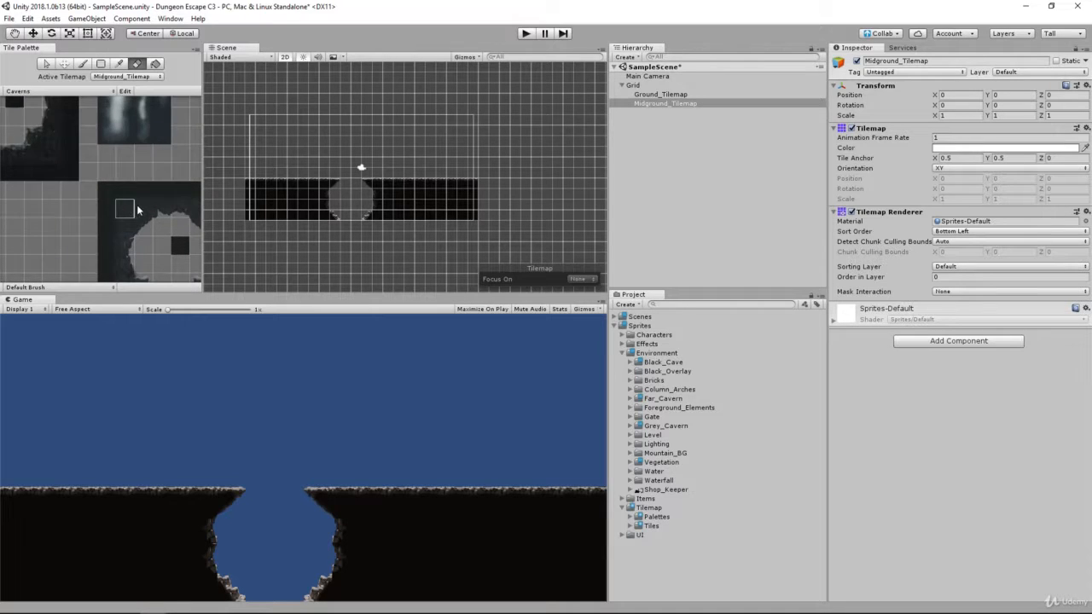
{"action": "scroll", "coordinate": [142, 209], "scroll_direction": "down", "scroll_amount": 6}
{"action": "key", "text": "i"}
{"action": "left_click_drag", "start_coordinate": [129, 203], "coordinate": [155, 253]}
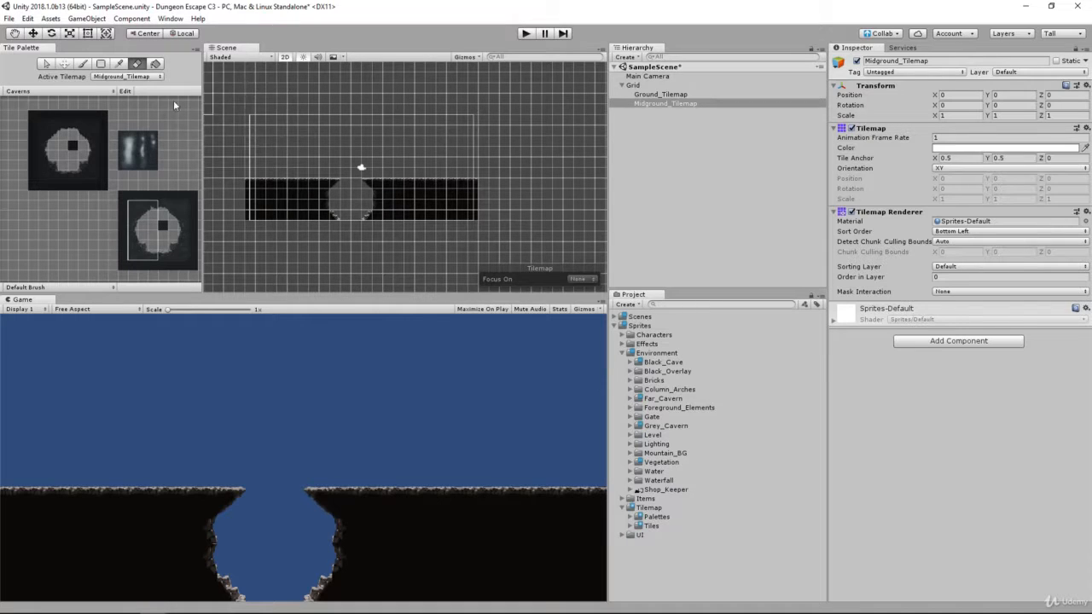
{"action": "left_click", "coordinate": [82, 64]}
{"action": "left_click", "coordinate": [280, 176]}
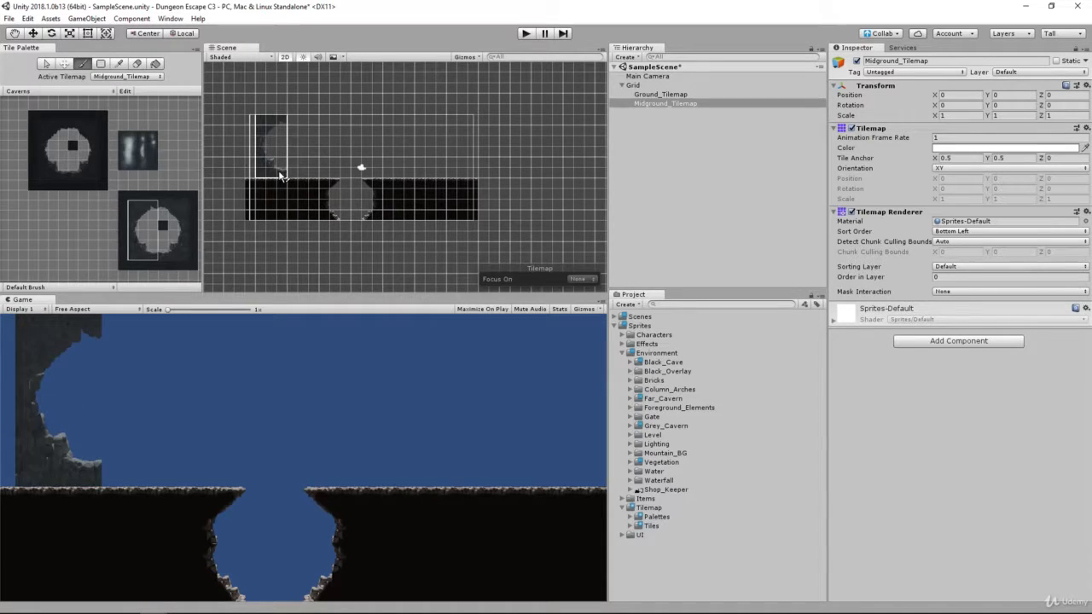
{"action": "left_click", "coordinate": [275, 174]}
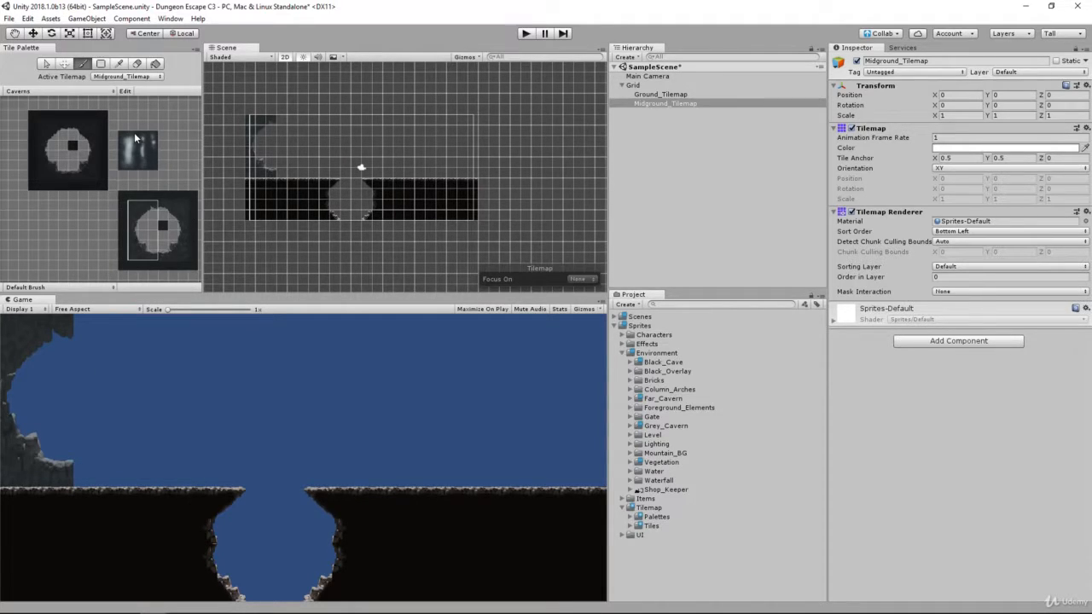
Pick the right edge section of the grey cavern and stamp it beside the placed left part to close the opening
{"action": "left_click", "coordinate": [131, 106]}
{"action": "key", "text": "t"}
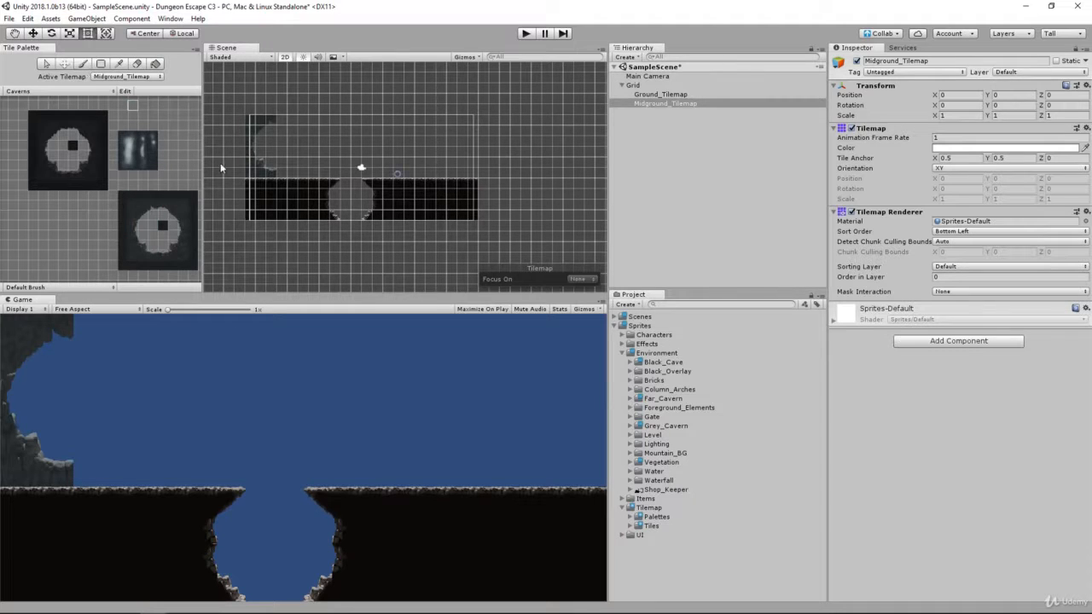
{"action": "key", "text": "b"}
{"action": "key", "text": "i"}
{"action": "left_click_drag", "start_coordinate": [184, 254], "coordinate": [183, 206]}
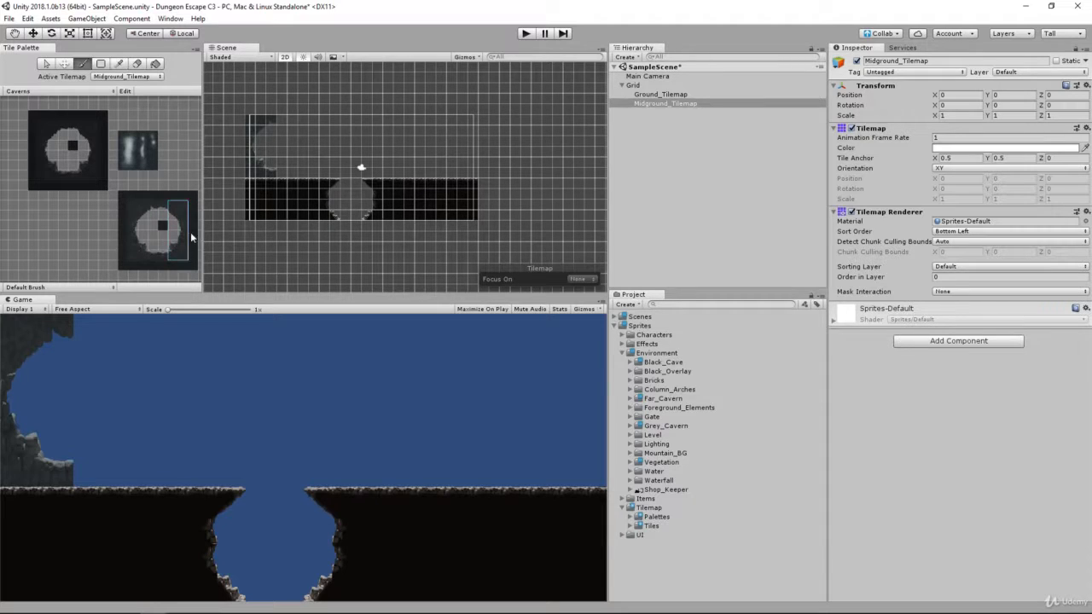
{"action": "left_click", "coordinate": [294, 168]}
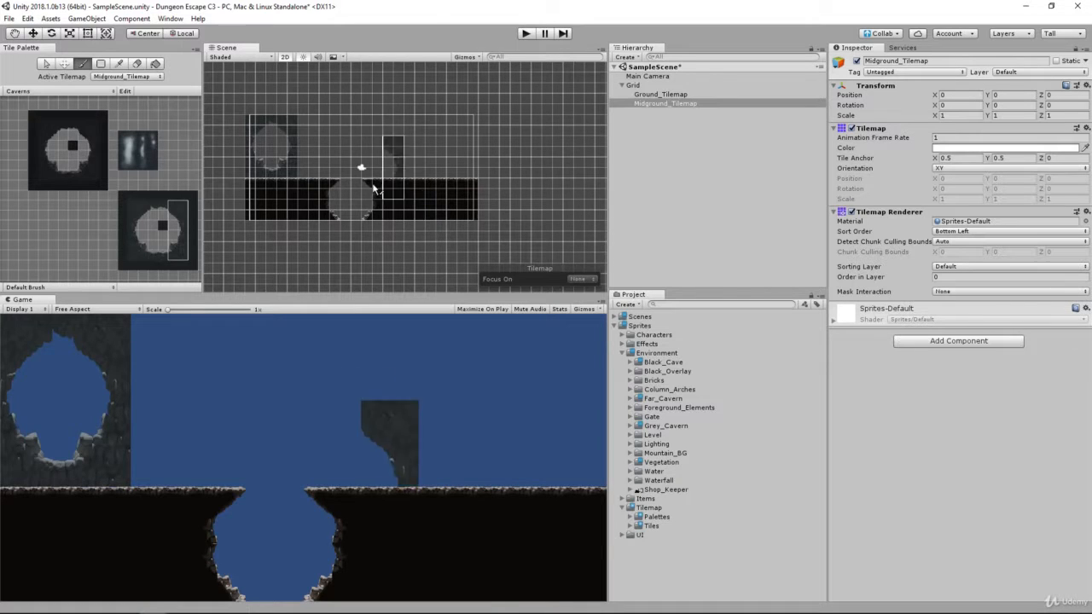
Pick the plain grey cavern tile and paint it around the edges of the area above the ground, overlapping the ground in places
{"action": "left_click", "coordinate": [183, 206]}
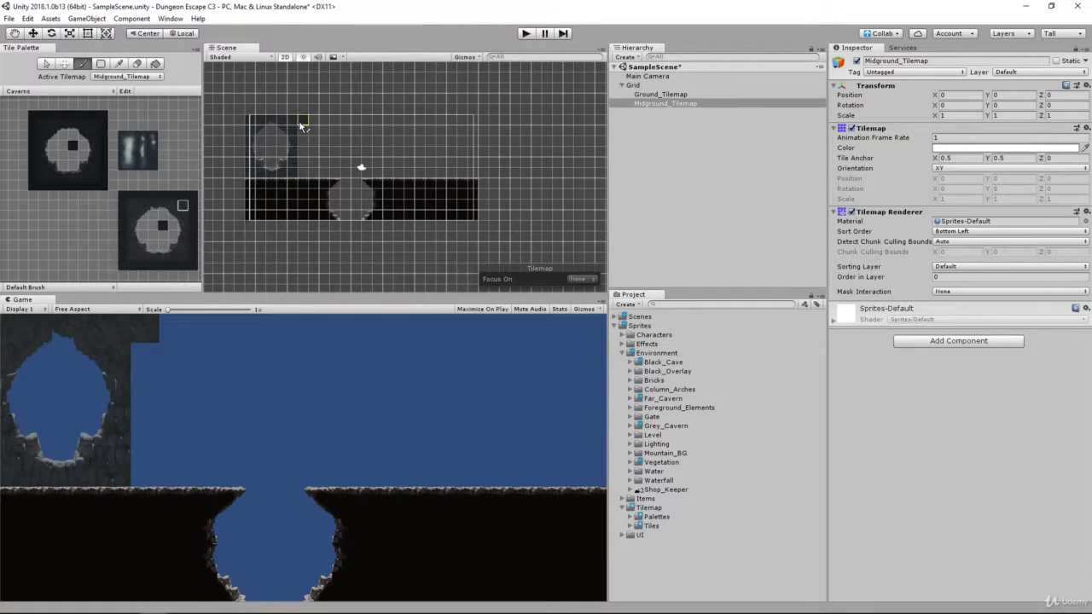
{"action": "left_click_drag", "start_coordinate": [299, 127], "coordinate": [295, 156]}
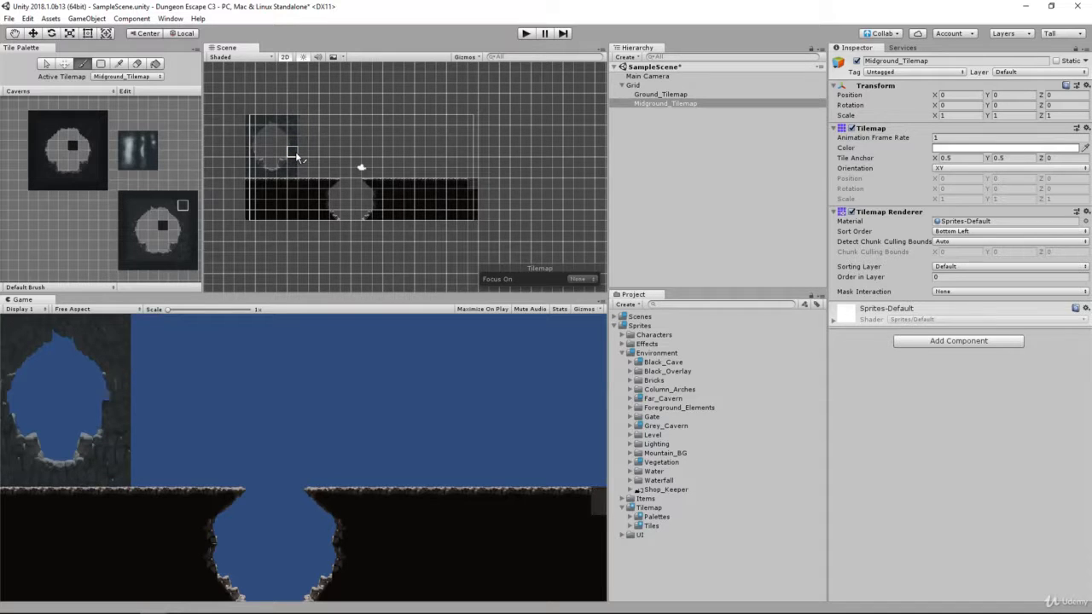
{"action": "mouse_move", "coordinate": [300, 123]}
{"action": "left_mouse_down"}
{"action": "mouse_move", "coordinate": [468, 120]}
{"action": "mouse_move", "coordinate": [478, 185]}
{"action": "mouse_move", "coordinate": [359, 175]}
{"action": "left_mouse_up"}
{"action": "mouse_move", "coordinate": [333, 174]}
{"action": "left_mouse_down"}
{"action": "mouse_move", "coordinate": [293, 165]}
{"action": "mouse_move", "coordinate": [304, 173]}
{"action": "left_mouse_up"}
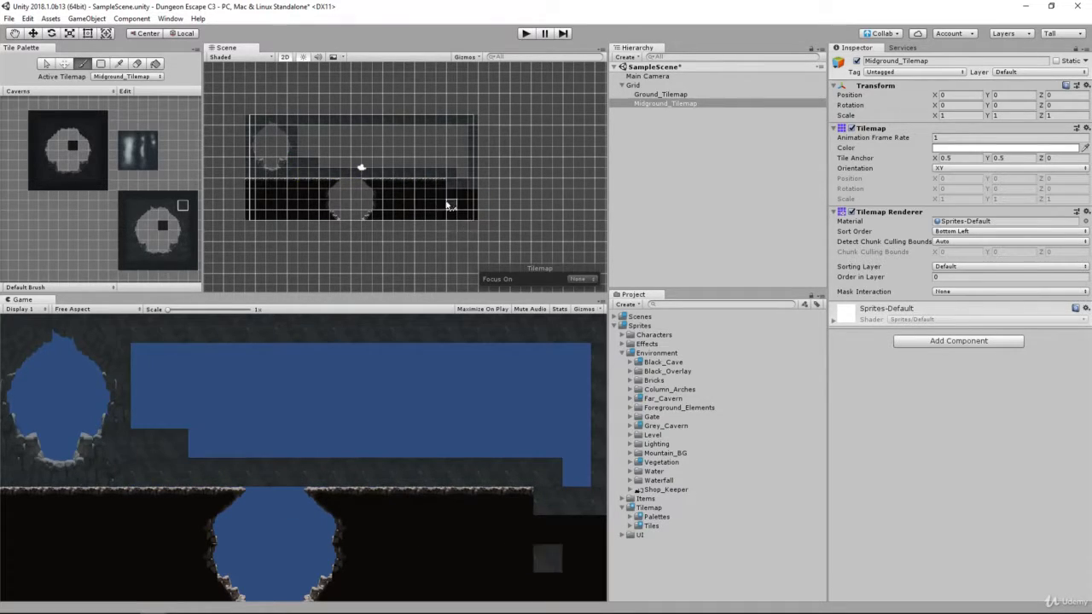
{"action": "left_click_drag", "start_coordinate": [454, 185], "coordinate": [413, 188]}
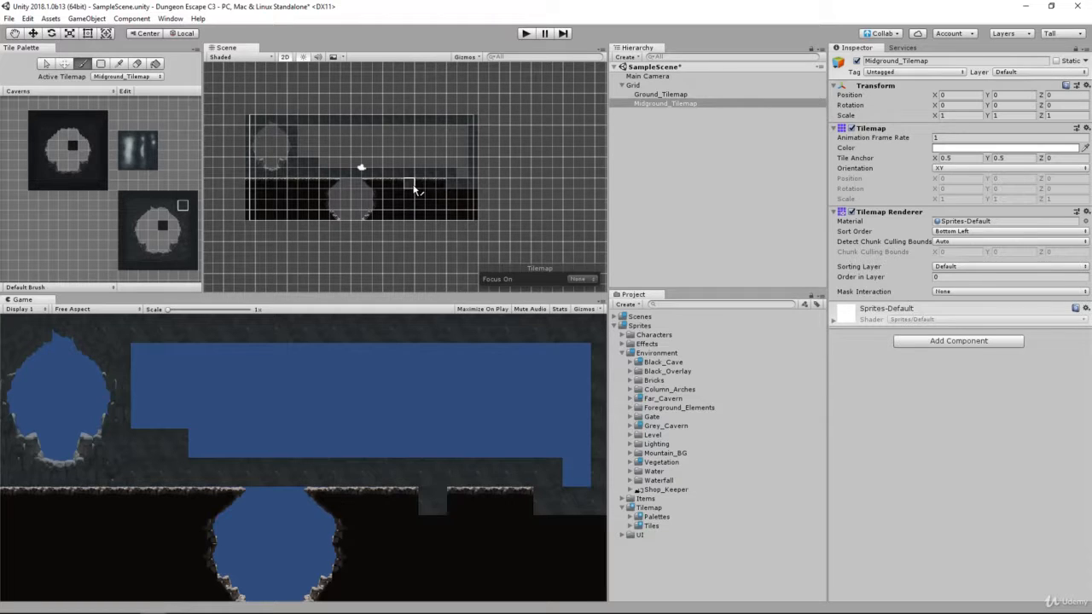
{"action": "key", "text": "ctrl+z"}
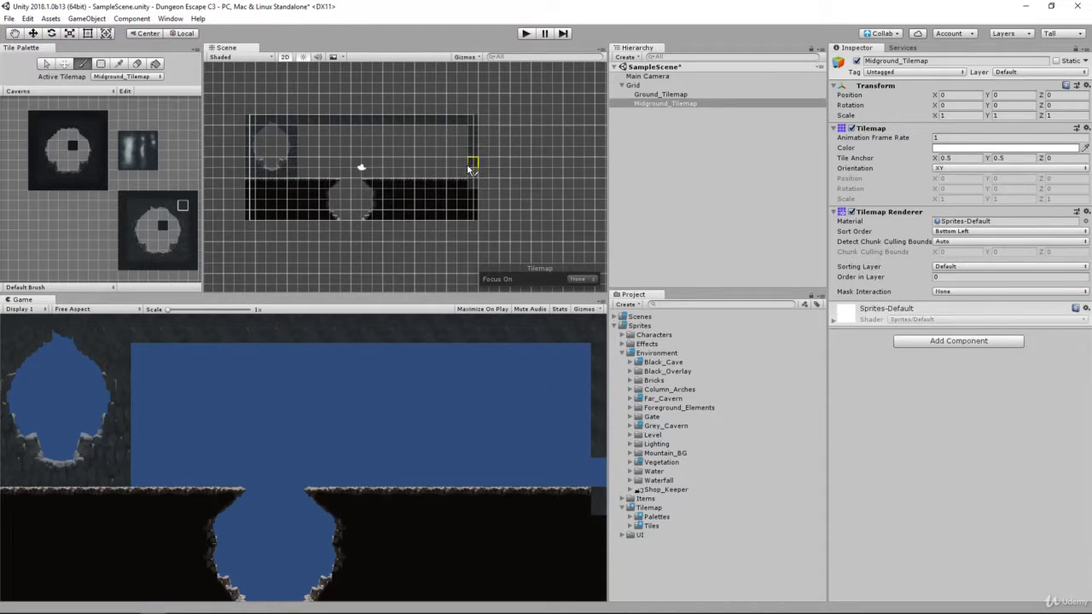
{"action": "mouse_move", "coordinate": [468, 174]}
{"action": "left_mouse_down"}
{"action": "mouse_move", "coordinate": [303, 176]}
{"action": "mouse_move", "coordinate": [315, 202]}
{"action": "mouse_move", "coordinate": [339, 193]}
{"action": "left_mouse_up"}
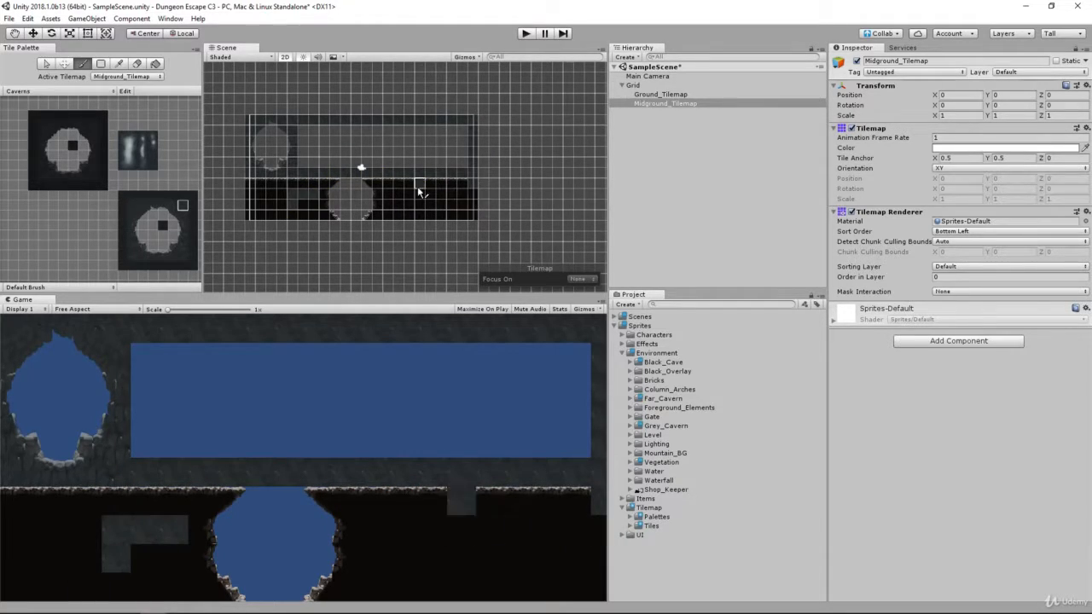
Set the Order in Layer of Midground_Tilemap to -1 in its Tilemap Renderer
{"action": "left_click", "coordinate": [670, 94]}
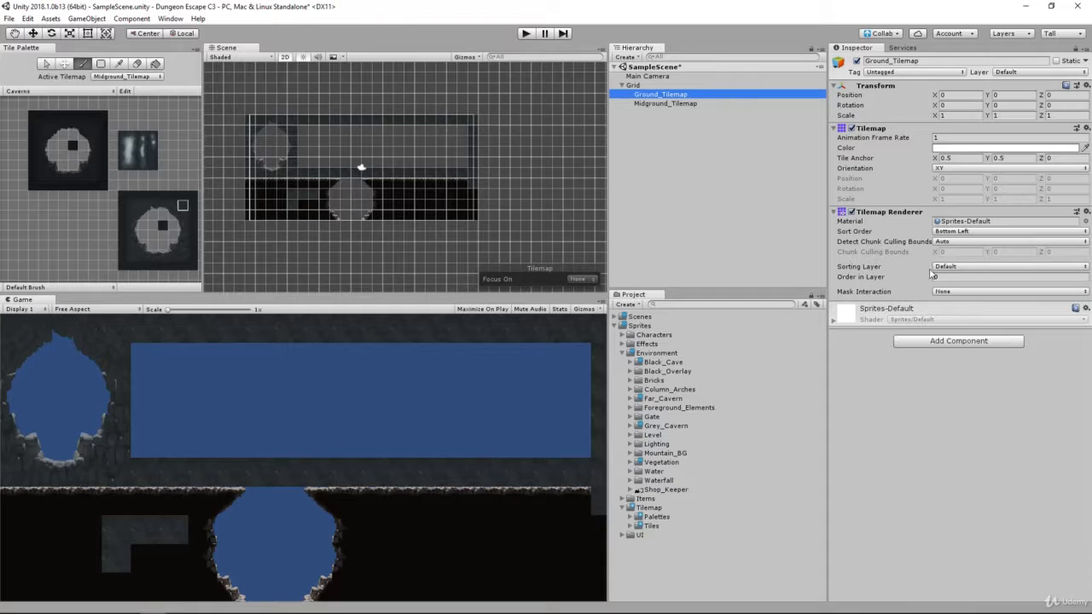
{"action": "left_click", "coordinate": [696, 104]}
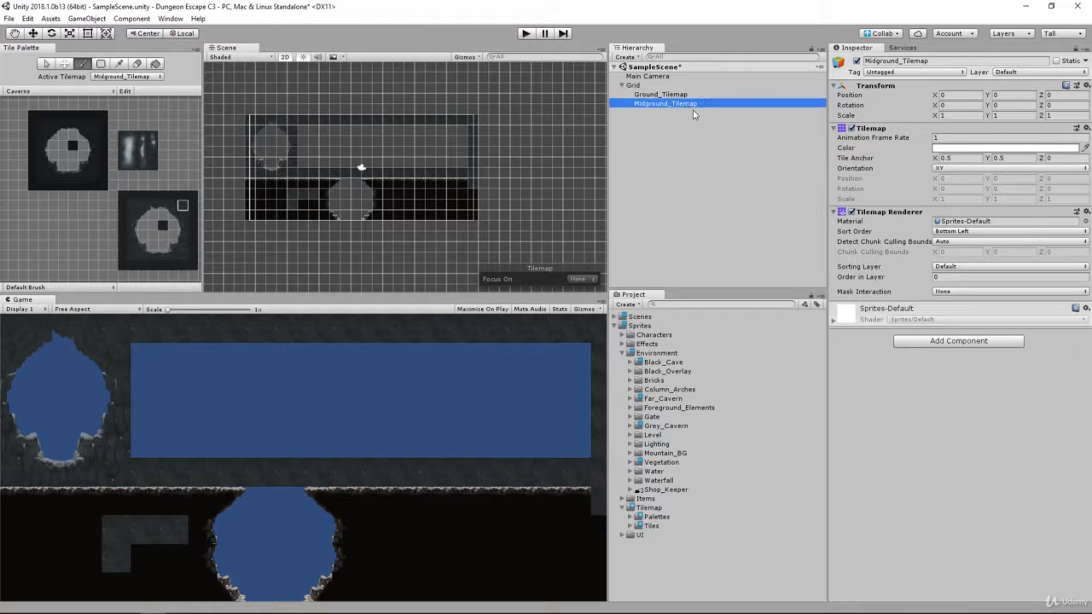
{"action": "left_click", "coordinate": [942, 278]}
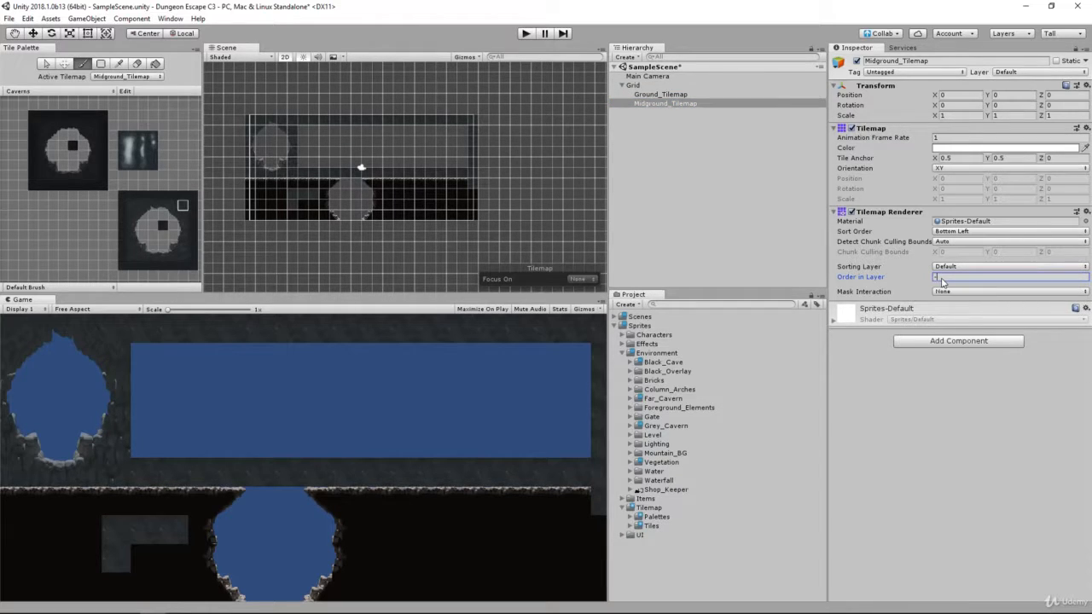
{"action": "type", "text": "-1"}
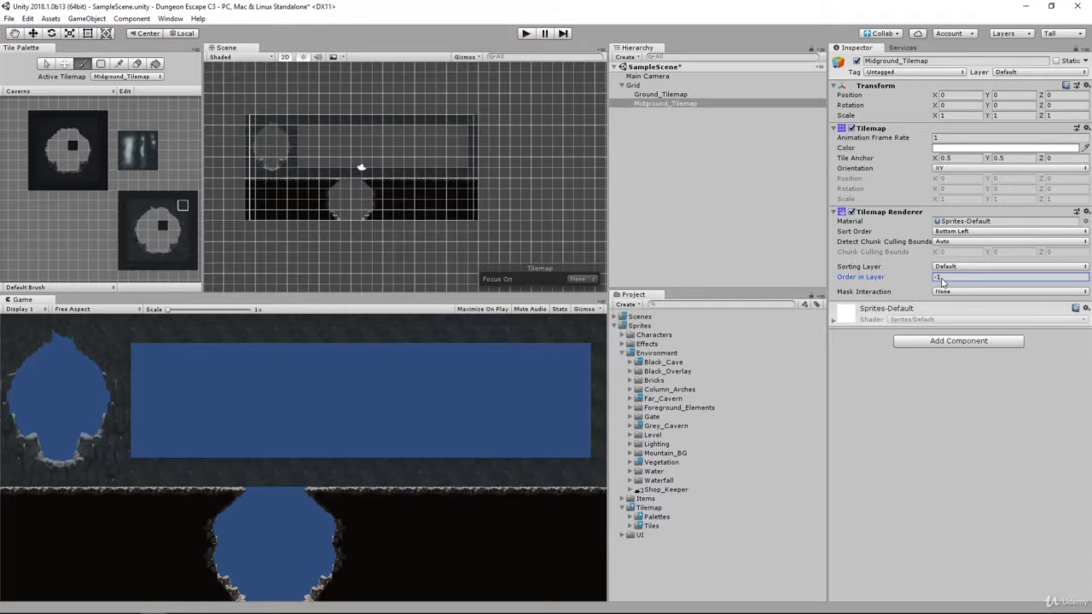
{"action": "left_click", "coordinate": [741, 178]}
{"action": "left_click", "coordinate": [685, 104]}
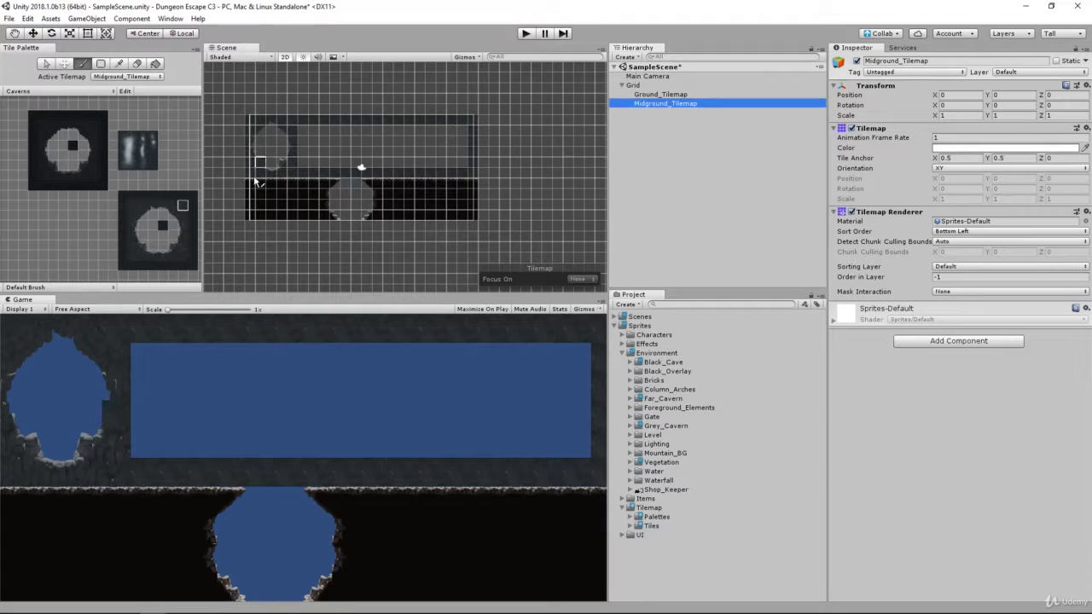
With the scene focus on Tilemap, erase the stray midground tiles behind the ground and box-fill the empty area above it with plain cavern tiles
{"action": "left_click", "coordinate": [581, 279]}
{"action": "left_click", "coordinate": [598, 303]}
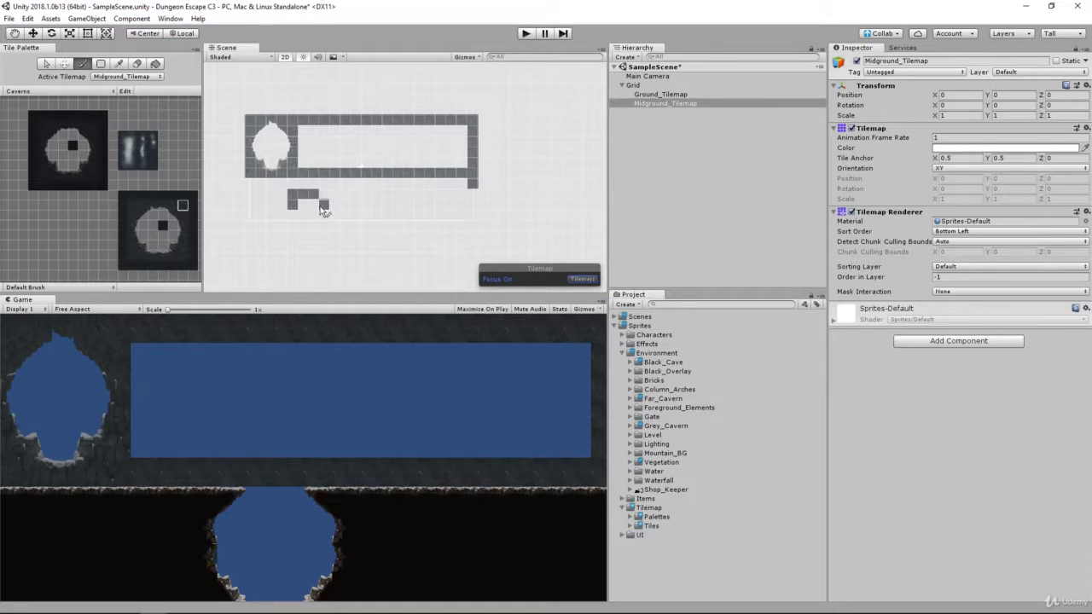
{"action": "left_click", "coordinate": [139, 64]}
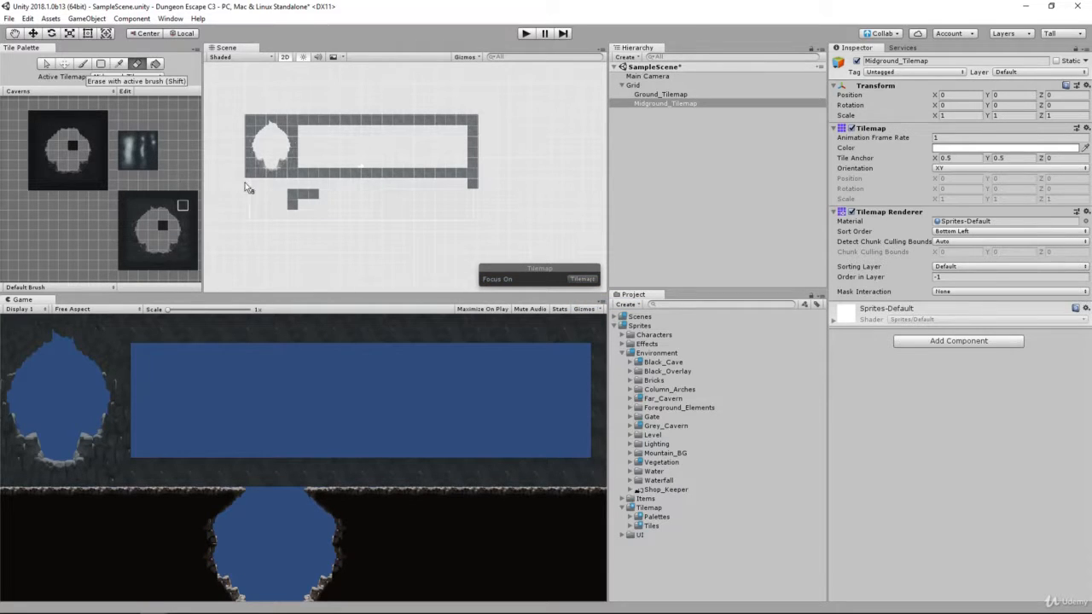
{"action": "mouse_move", "coordinate": [295, 206]}
{"action": "left_mouse_down"}
{"action": "mouse_move", "coordinate": [311, 200]}
{"action": "mouse_move", "coordinate": [295, 197]}
{"action": "left_mouse_up"}
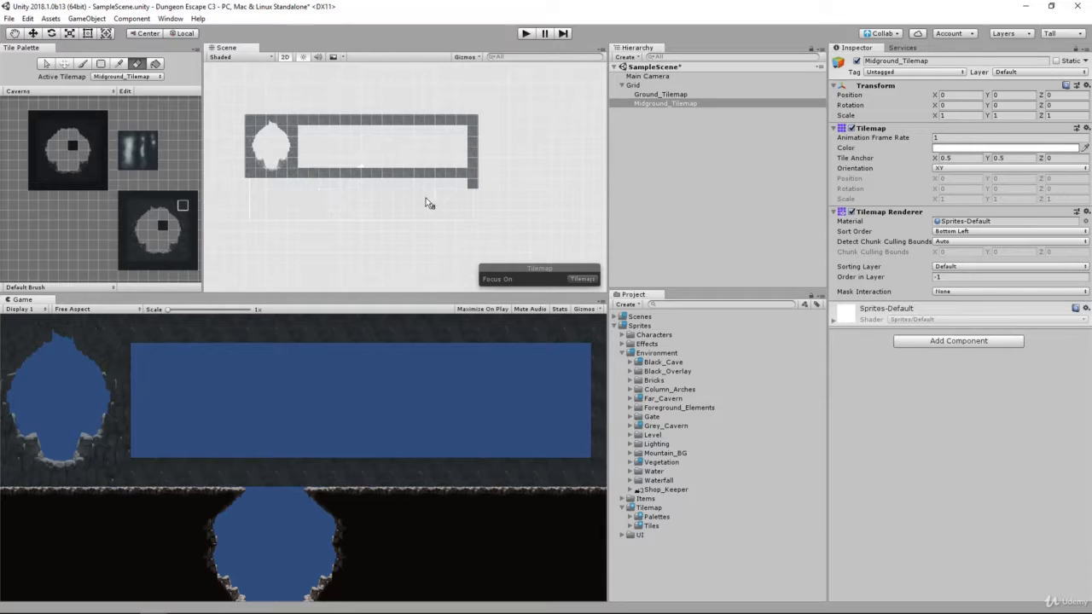
{"action": "left_click", "coordinate": [473, 182]}
{"action": "left_click", "coordinate": [100, 65]}
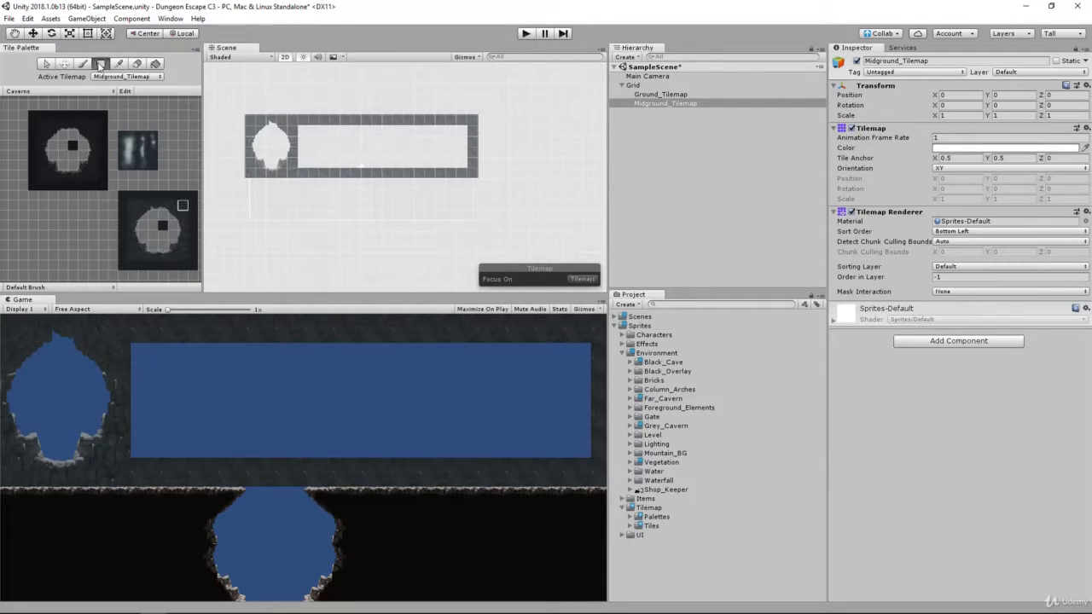
{"action": "left_click_drag", "start_coordinate": [297, 130], "coordinate": [469, 169]}
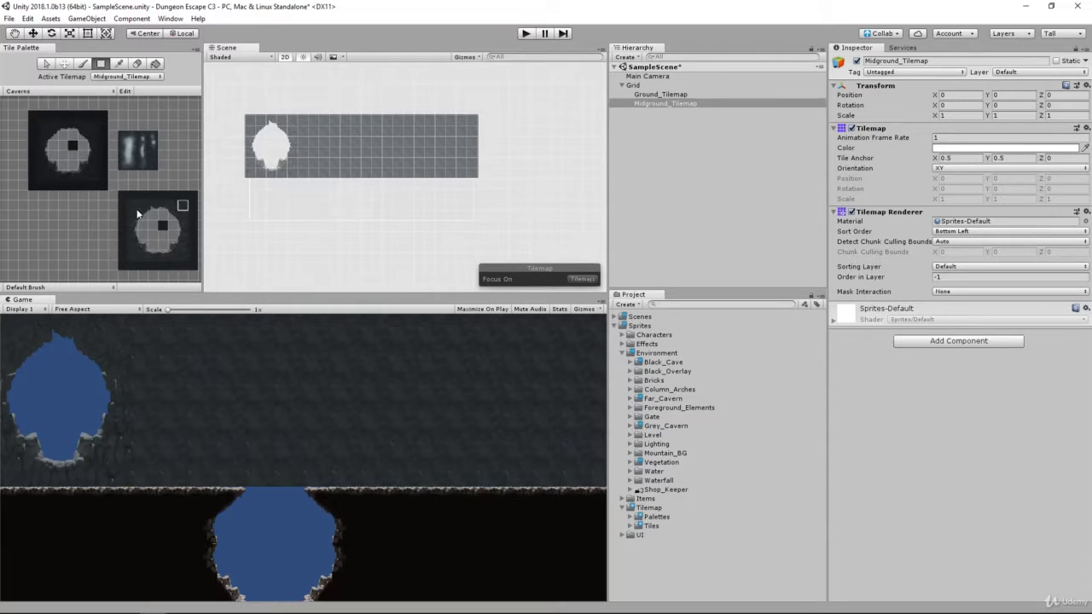
Stamp the left and right parts of the grey cavern opening as a second, lower opening near the background's right end
{"action": "key", "text": "b"}
{"action": "key", "text": "i"}
{"action": "left_click_drag", "start_coordinate": [156, 258], "coordinate": [157, 260]}
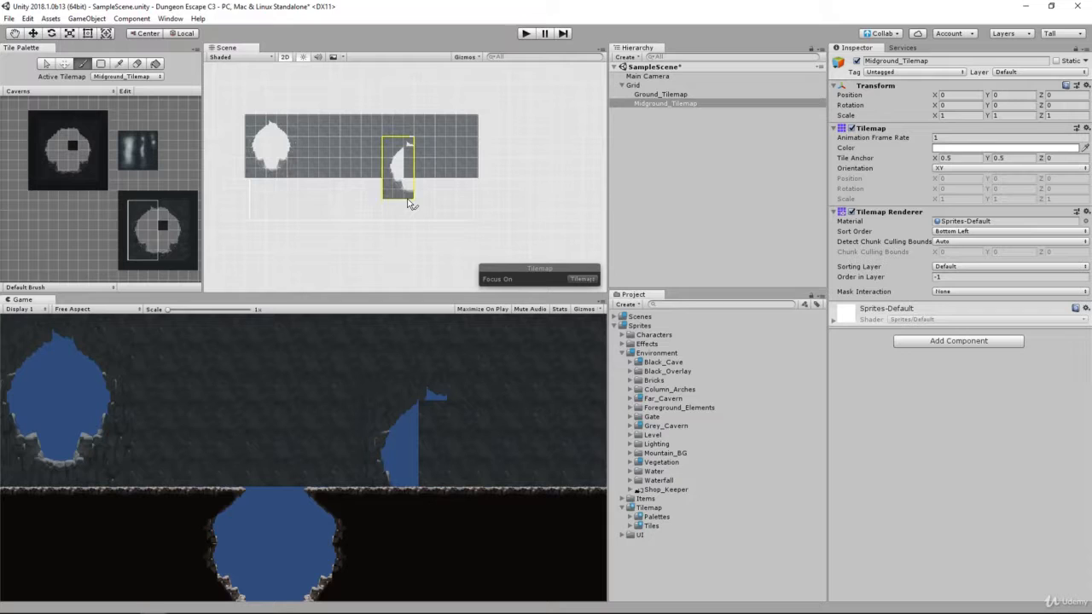
{"action": "left_click", "coordinate": [427, 198]}
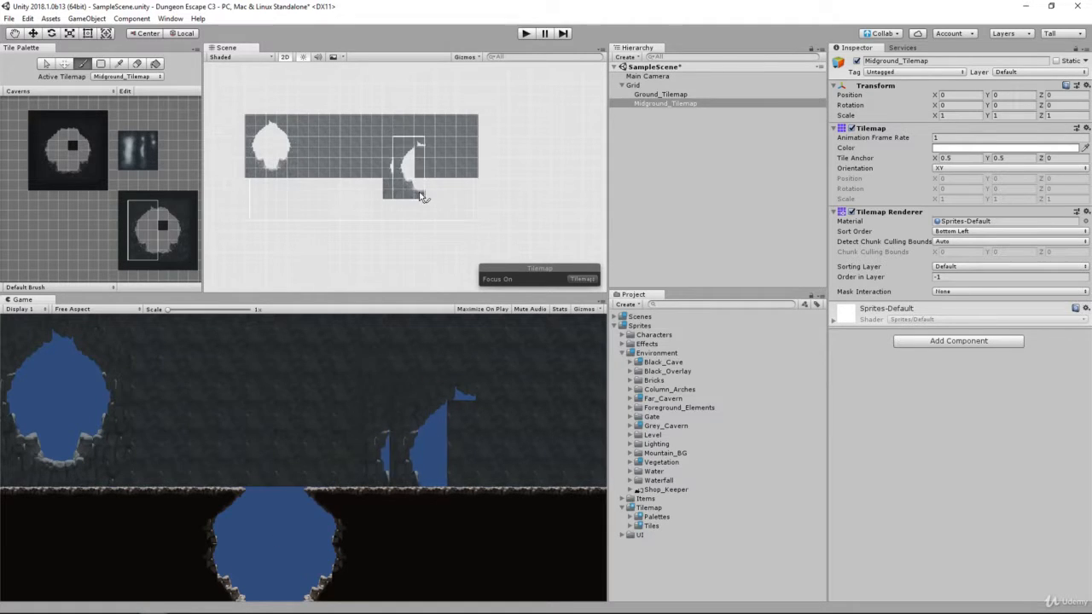
{"action": "left_click_drag", "start_coordinate": [170, 203], "coordinate": [183, 256]}
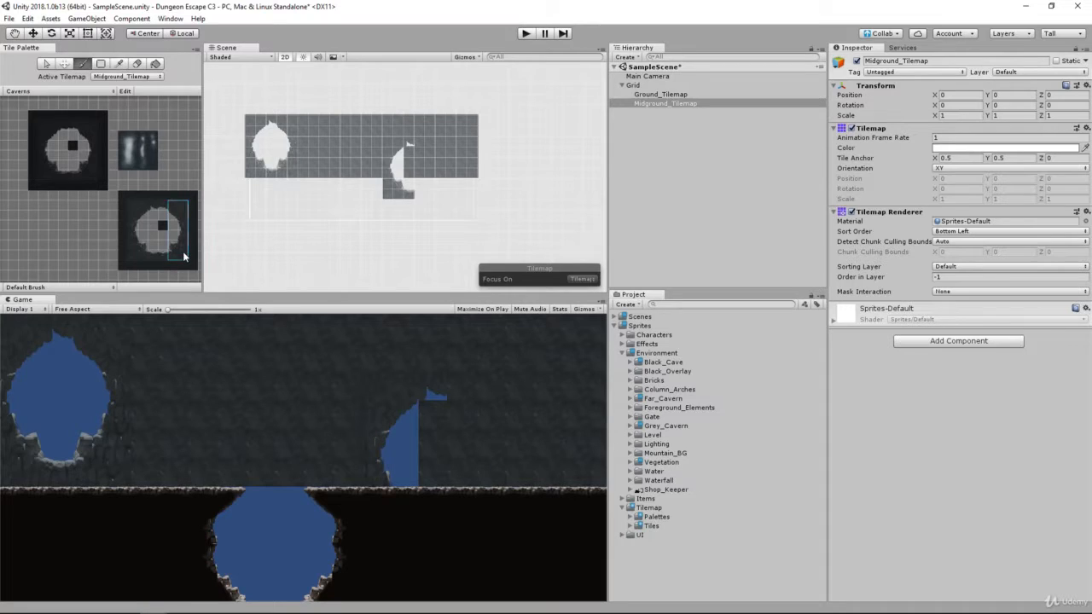
{"action": "left_click", "coordinate": [431, 199]}
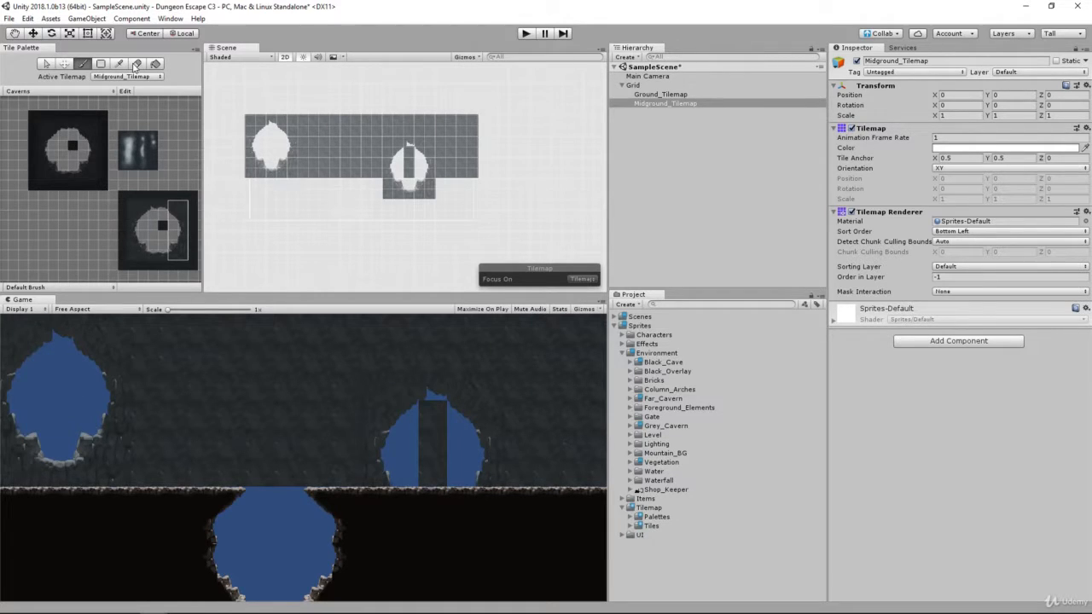
Erase the column of plain tiles inside the second cavern opening using a single-cell eraser
{"action": "left_click", "coordinate": [136, 64]}
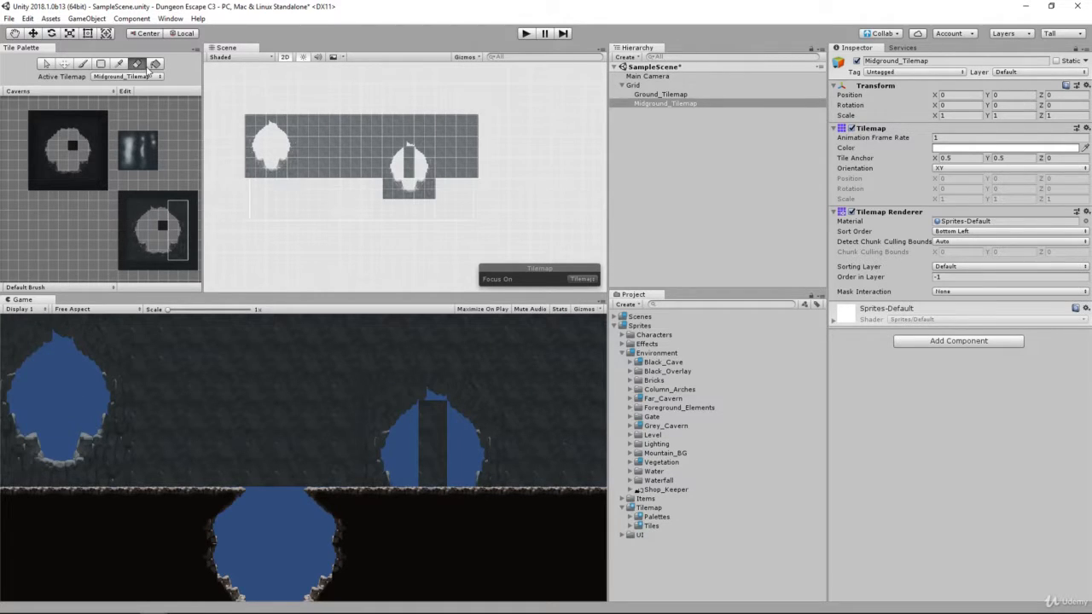
{"action": "left_click", "coordinate": [175, 116]}
{"action": "left_click_drag", "start_coordinate": [409, 151], "coordinate": [408, 172]}
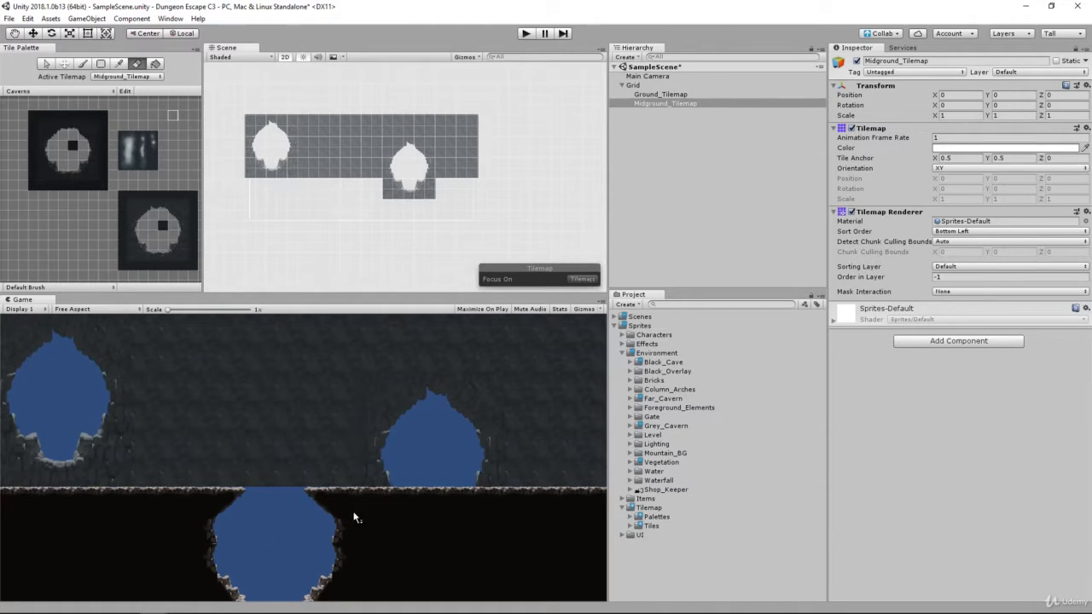
Pick the plain grey cavern tile and switch the scene focus between None and Tilemap, leaving it on None
{"action": "left_click", "coordinate": [180, 209]}
{"action": "left_click", "coordinate": [580, 279]}
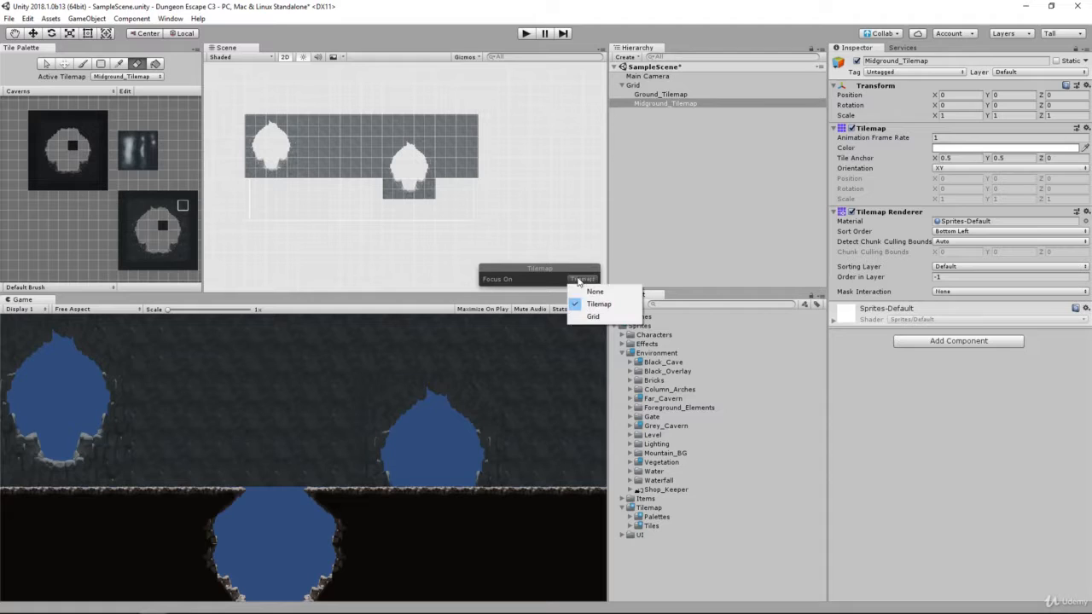
{"action": "left_click", "coordinate": [594, 291]}
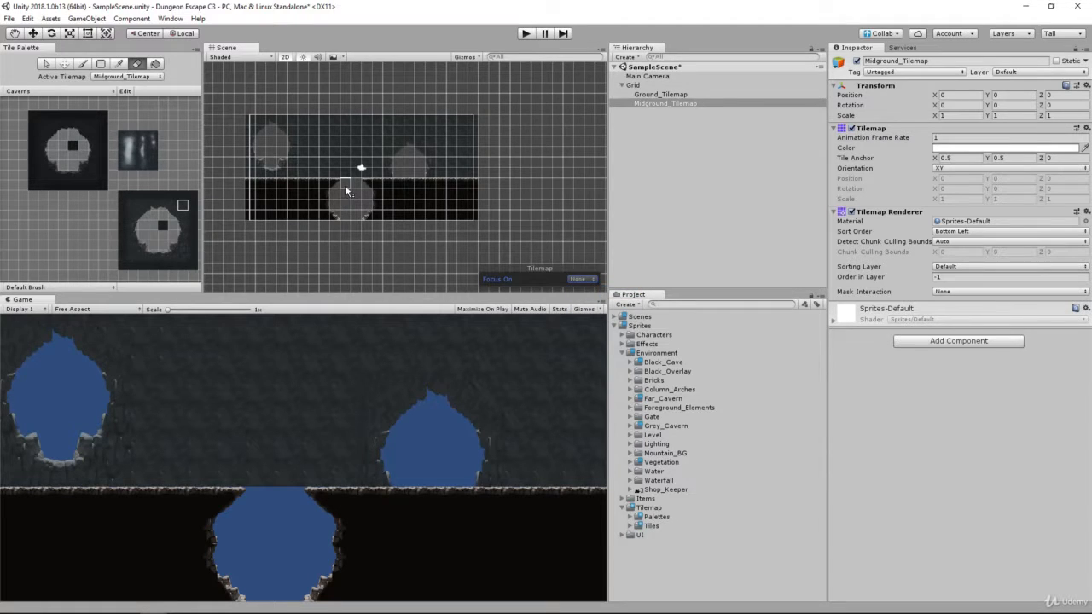
{"action": "left_click", "coordinate": [347, 190]}
{"action": "left_click", "coordinate": [582, 279]}
{"action": "left_click", "coordinate": [595, 301]}
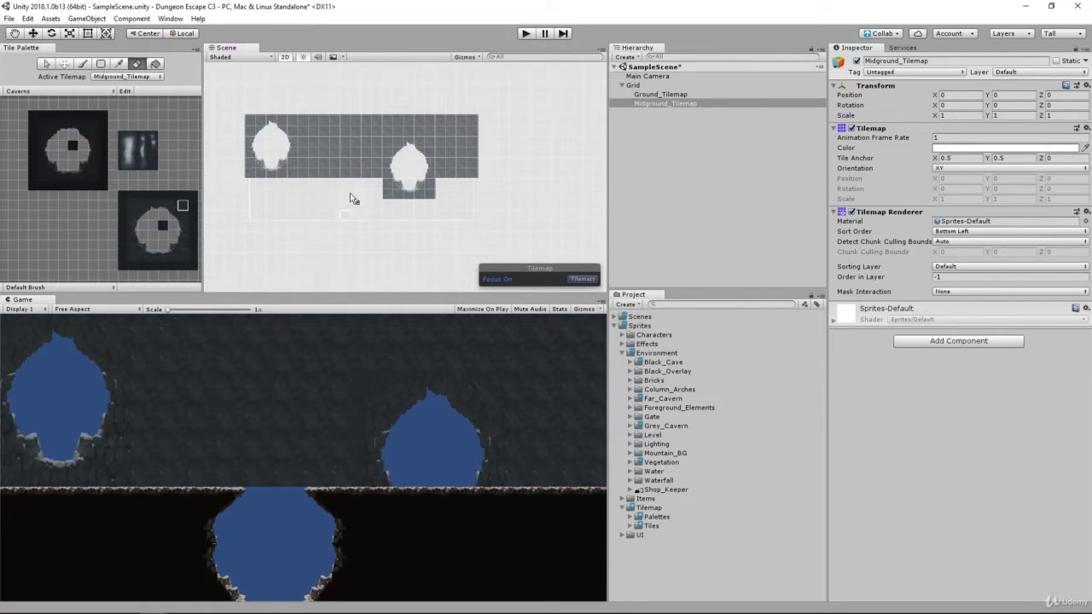
{"action": "left_click", "coordinate": [582, 280]}
{"action": "left_click", "coordinate": [594, 292]}
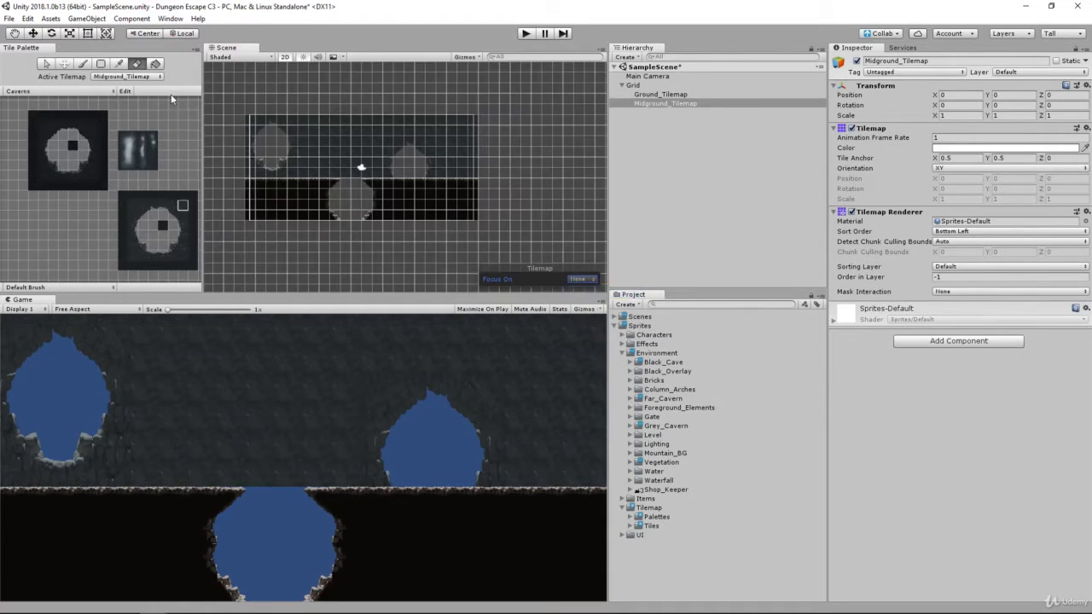
Paint the plain grey cavern tile on Midground_Tilemap behind the round opening in the ground
{"action": "left_click", "coordinate": [83, 65]}
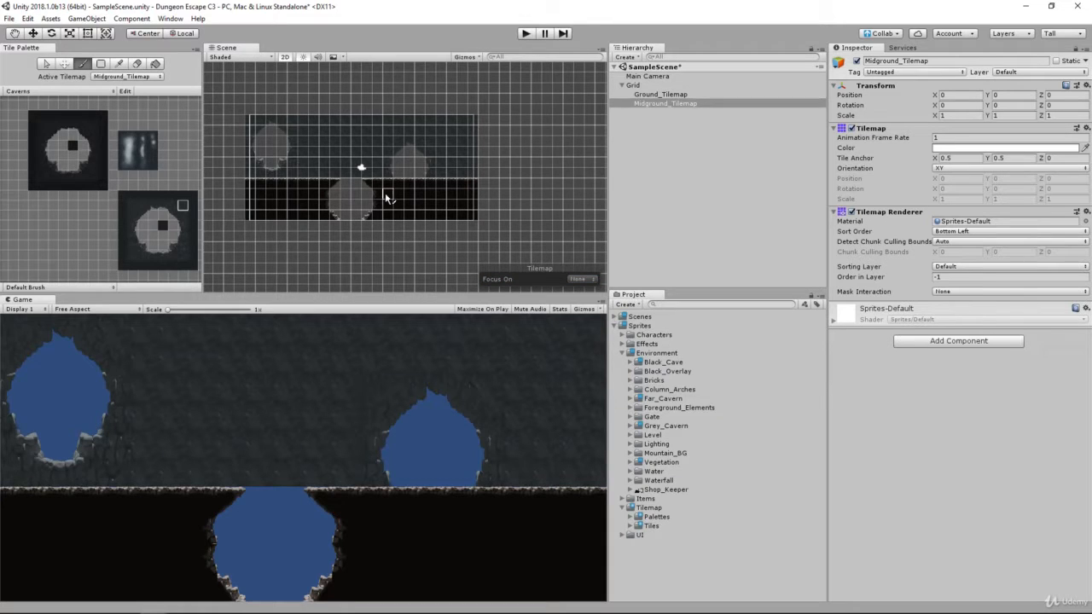
{"action": "left_click", "coordinate": [345, 188]}
{"action": "key", "text": "ctrl+z"}
{"action": "mouse_move", "coordinate": [331, 193]}
{"action": "left_mouse_down"}
{"action": "mouse_move", "coordinate": [382, 188]}
{"action": "mouse_move", "coordinate": [367, 207]}
{"action": "mouse_move", "coordinate": [337, 214]}
{"action": "mouse_move", "coordinate": [365, 220]}
{"action": "left_mouse_up"}
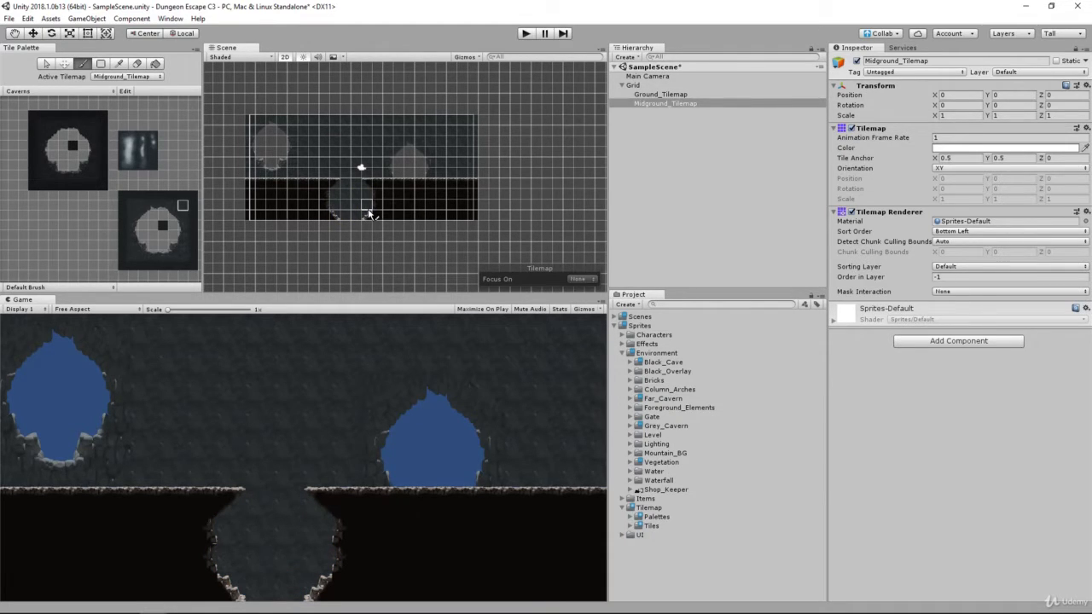